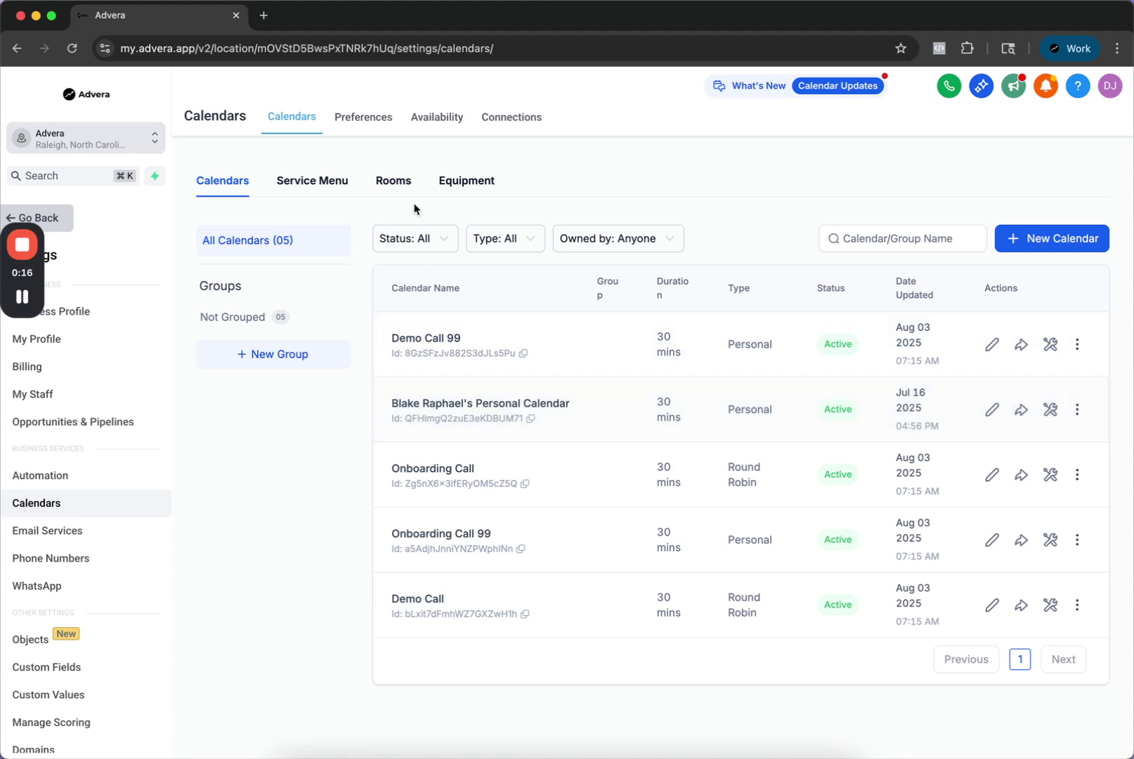
# Step: Review the calendar availability settings and the third-party calendar and video conferencing services offered for a new connection
pyautogui.click(375, 118)
pyautogui.click(437, 118)
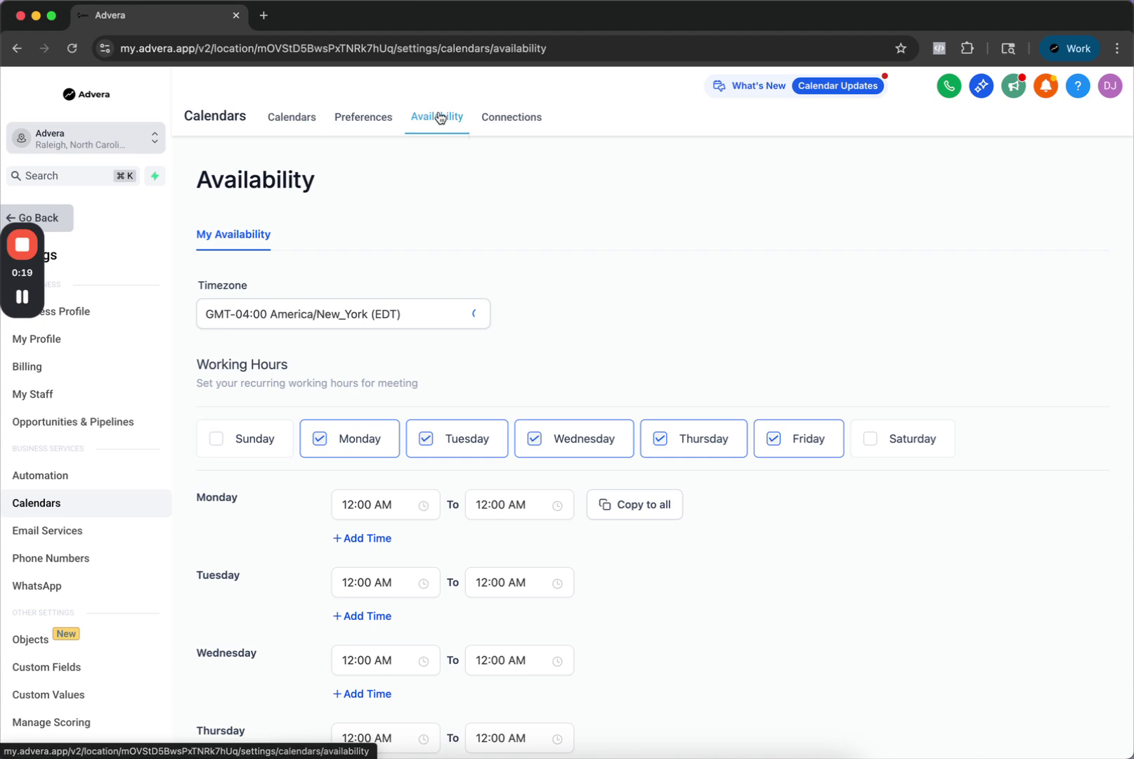
pyautogui.click(512, 118)
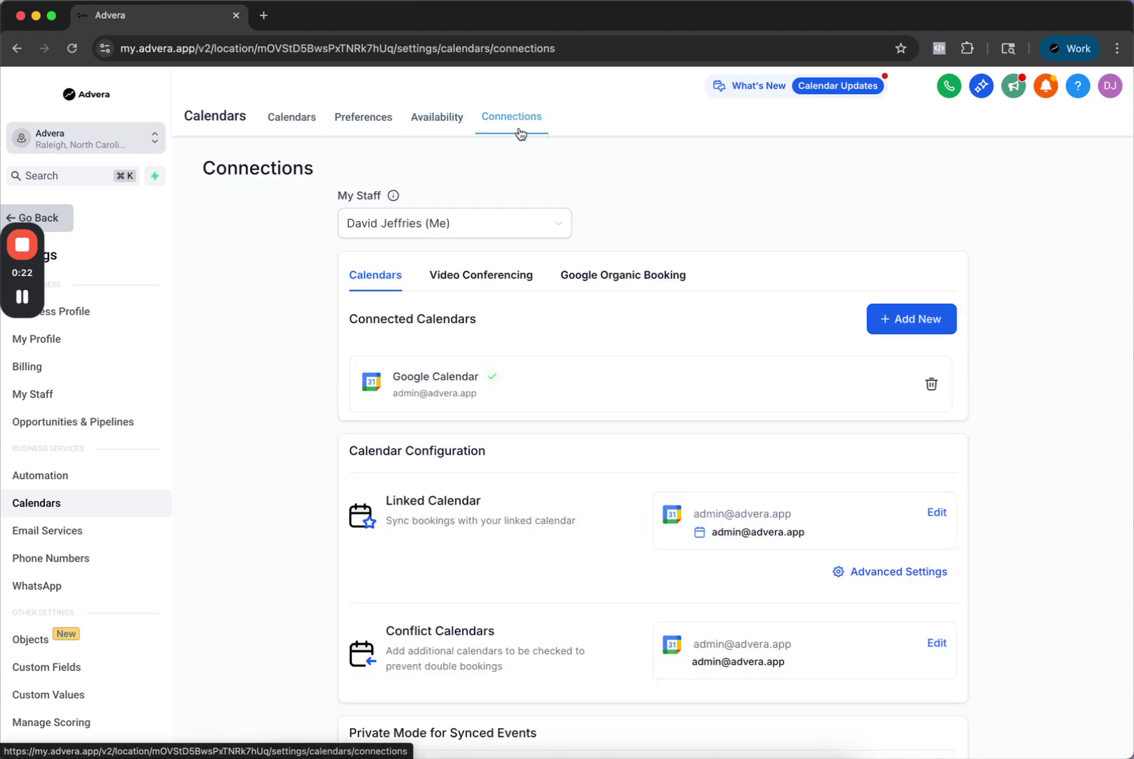
pyautogui.click(921, 322)
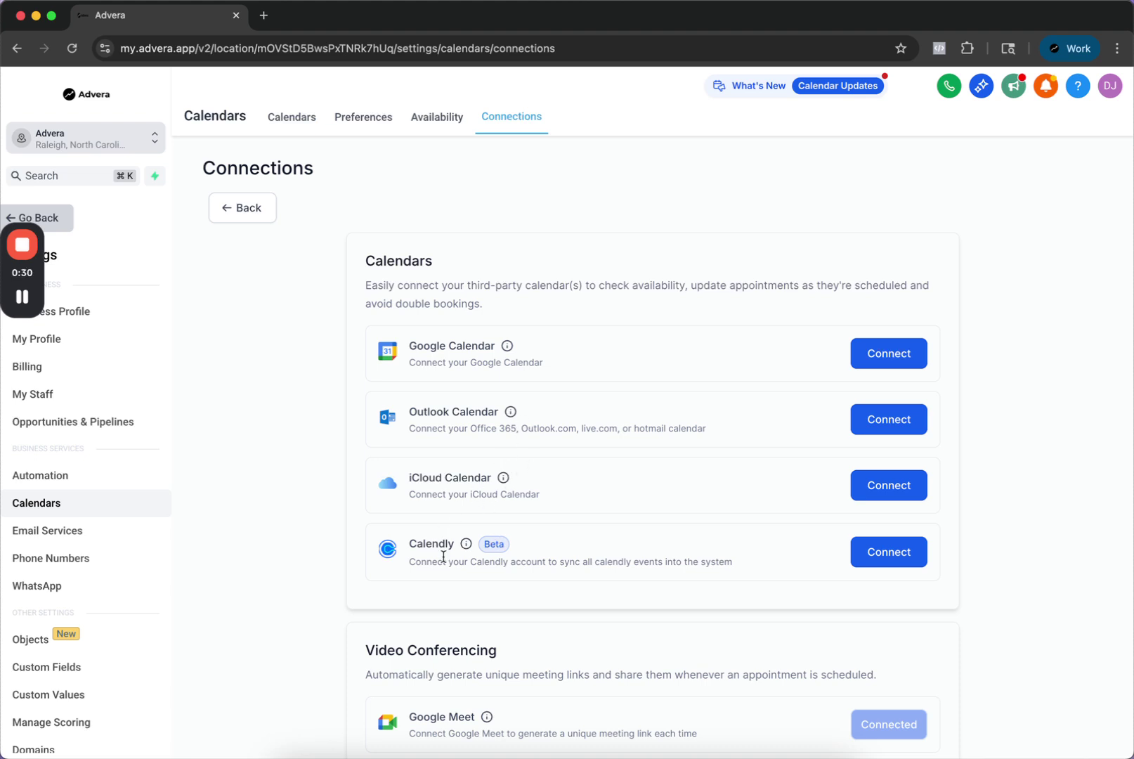
pyautogui.scroll(-3, 559, 564)
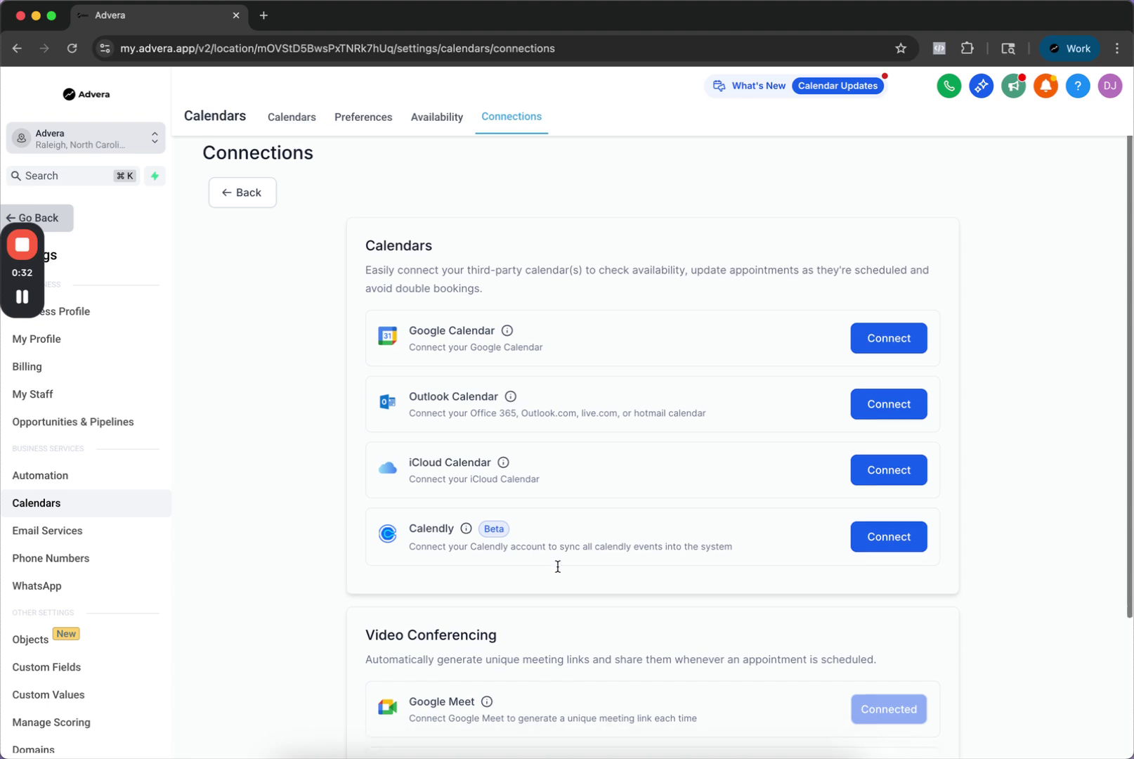
pyautogui.scroll(1, 559, 425)
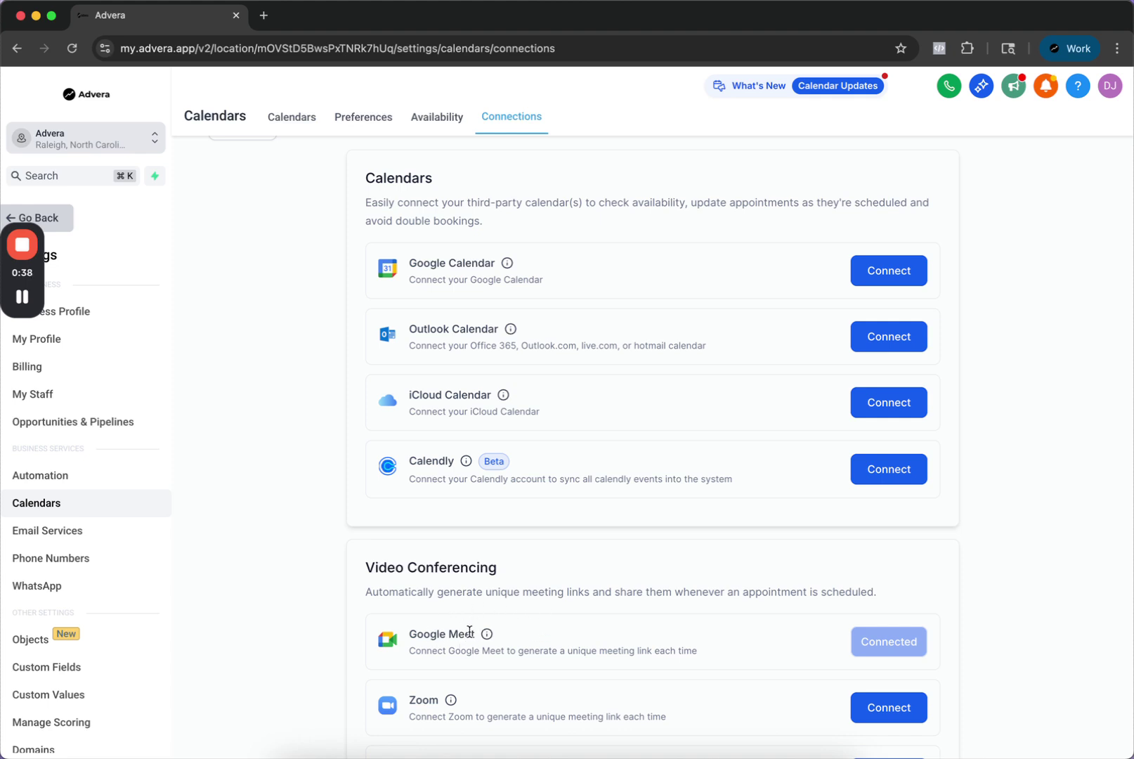
pyautogui.scroll(-3, 536, 633)
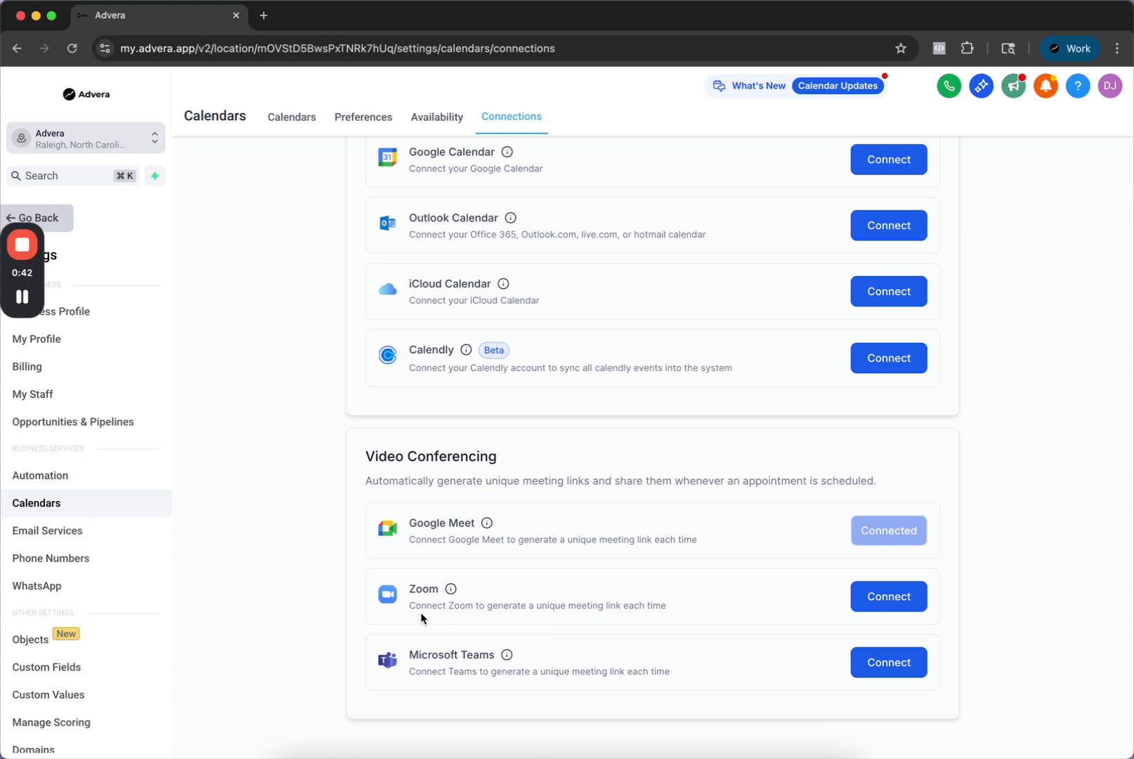
pyautogui.scroll(3, 546, 690)
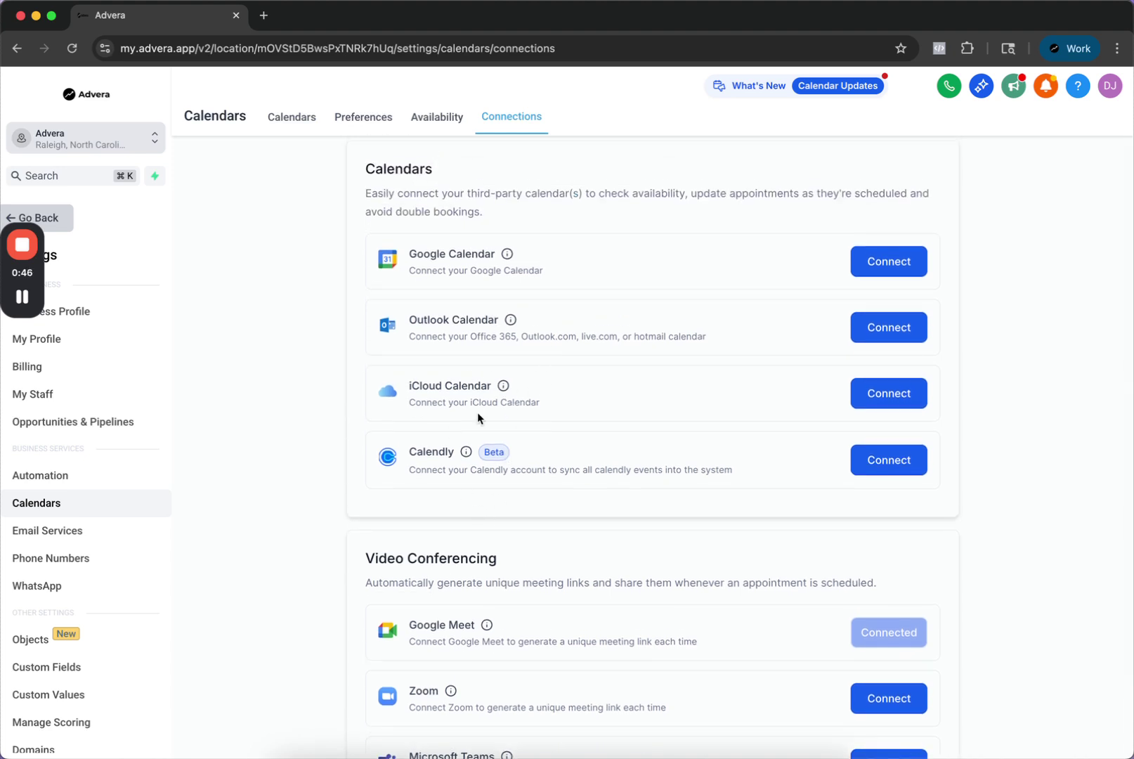
pyautogui.scroll(2, 476, 413)
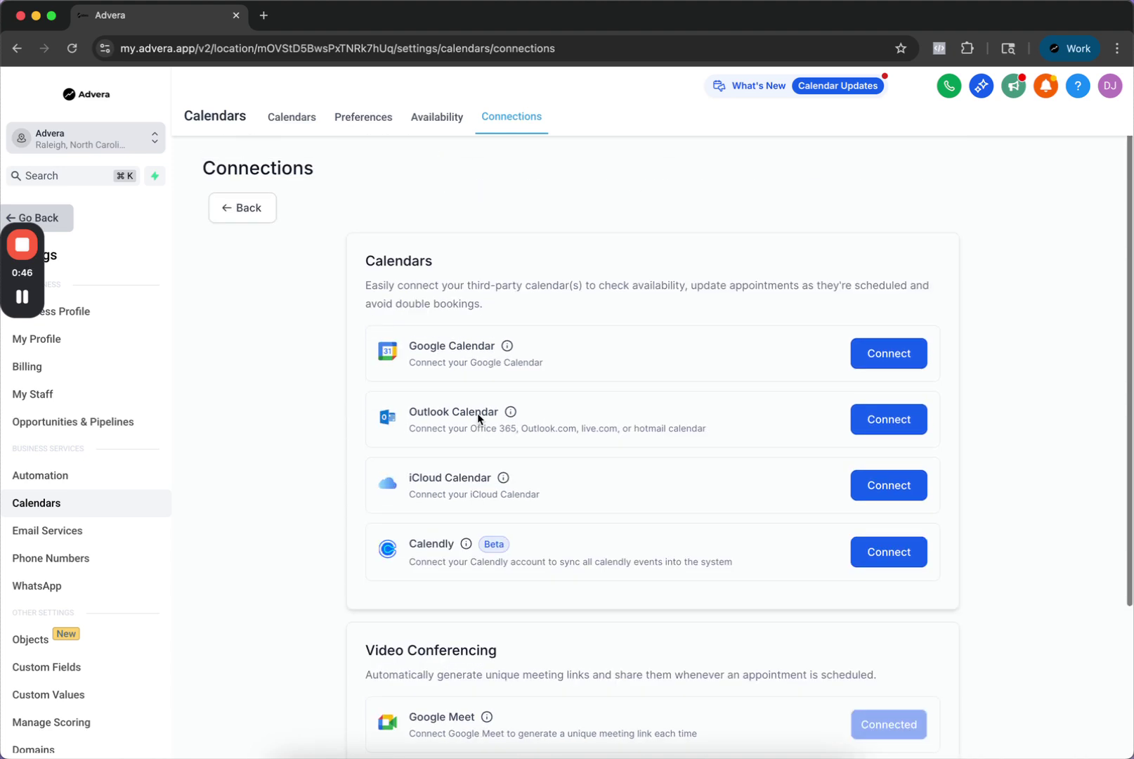
# Step: Start a new Personal Booking calendar and name it John's Plumbing, keeping the preselected team member
pyautogui.click(289, 122)
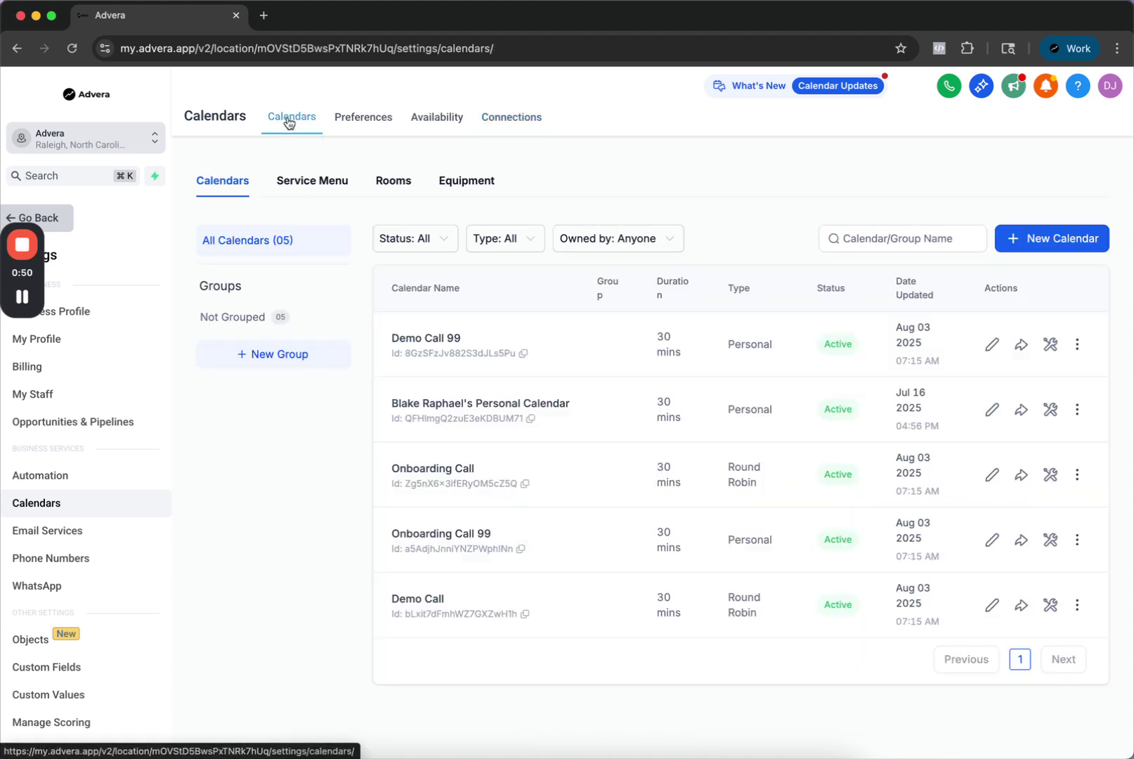
pyautogui.click(1052, 240)
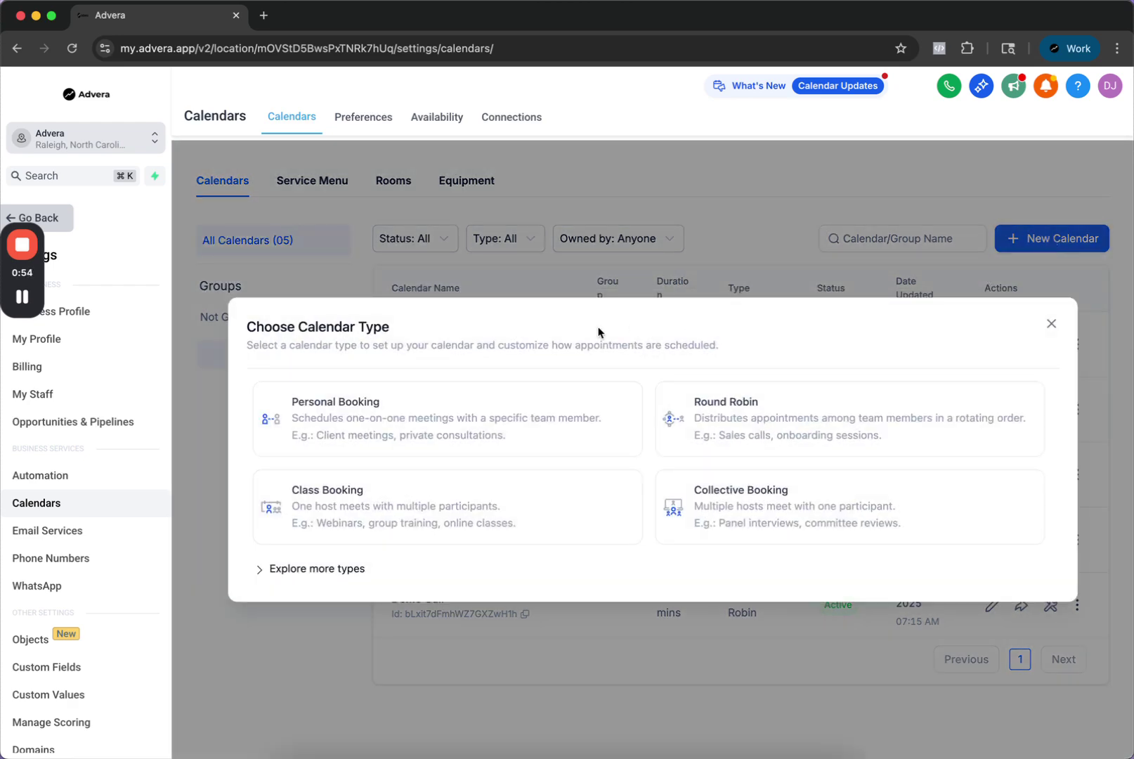
pyautogui.click(491, 424)
pyautogui.click(564, 218)
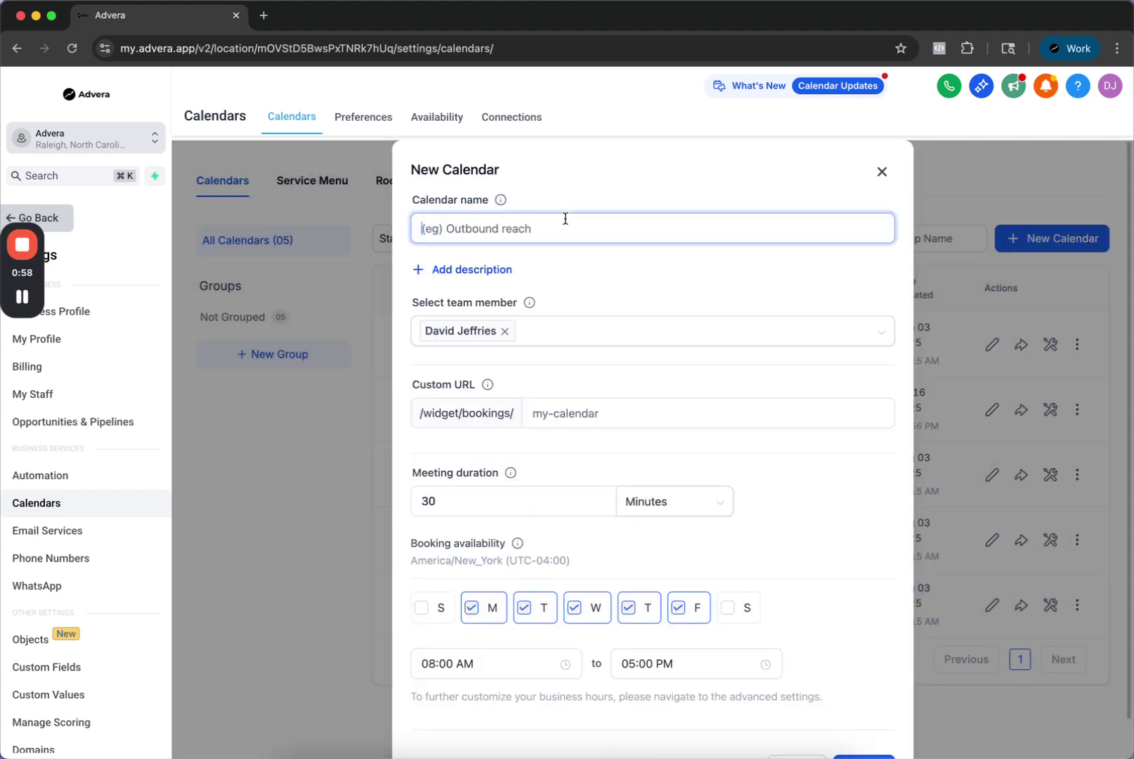
pyautogui.write("John's Plumbing")
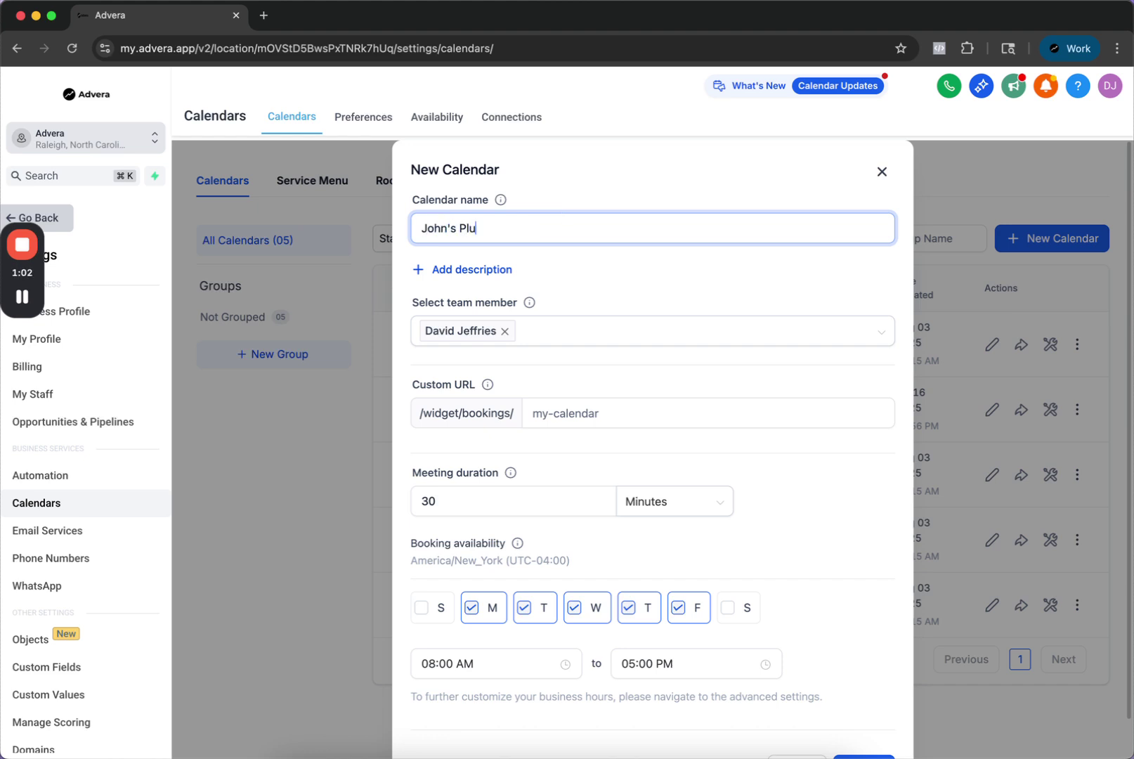
pyautogui.click(648, 335)
pyautogui.click(650, 298)
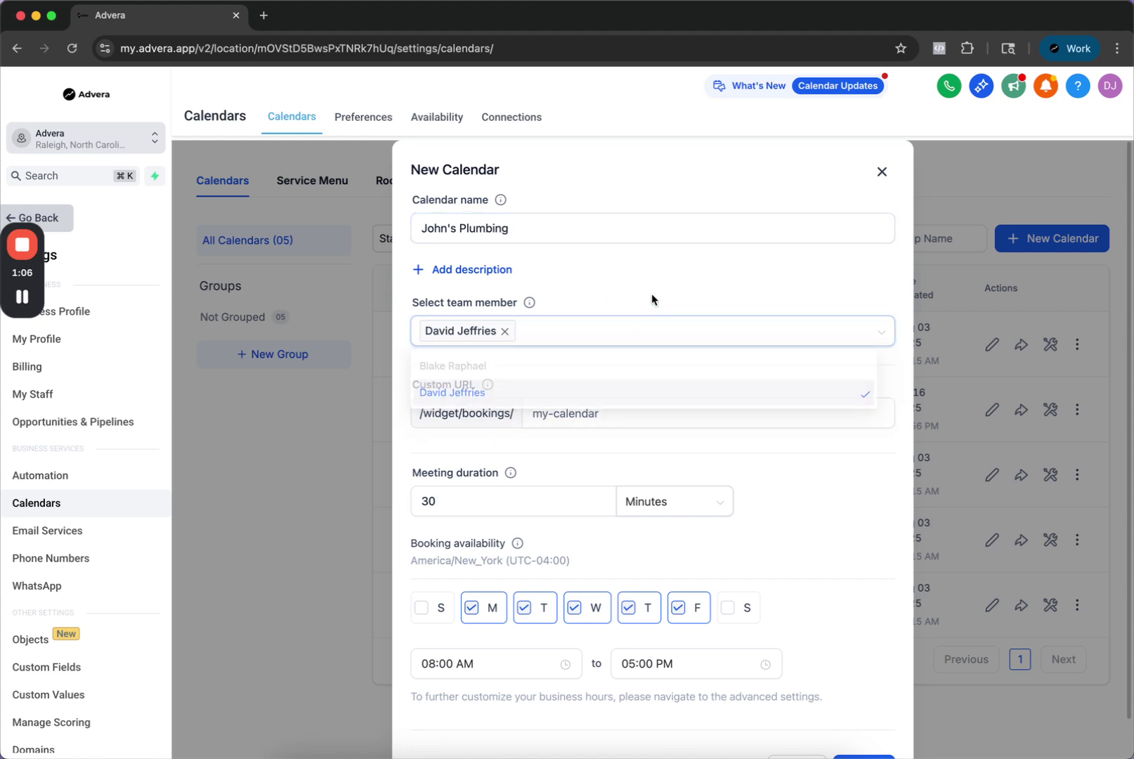
# Step: Set the new calendar's custom URL to mycalendar929, keep the 30-minute meeting duration, and open its advanced settings
pyautogui.click(603, 404)
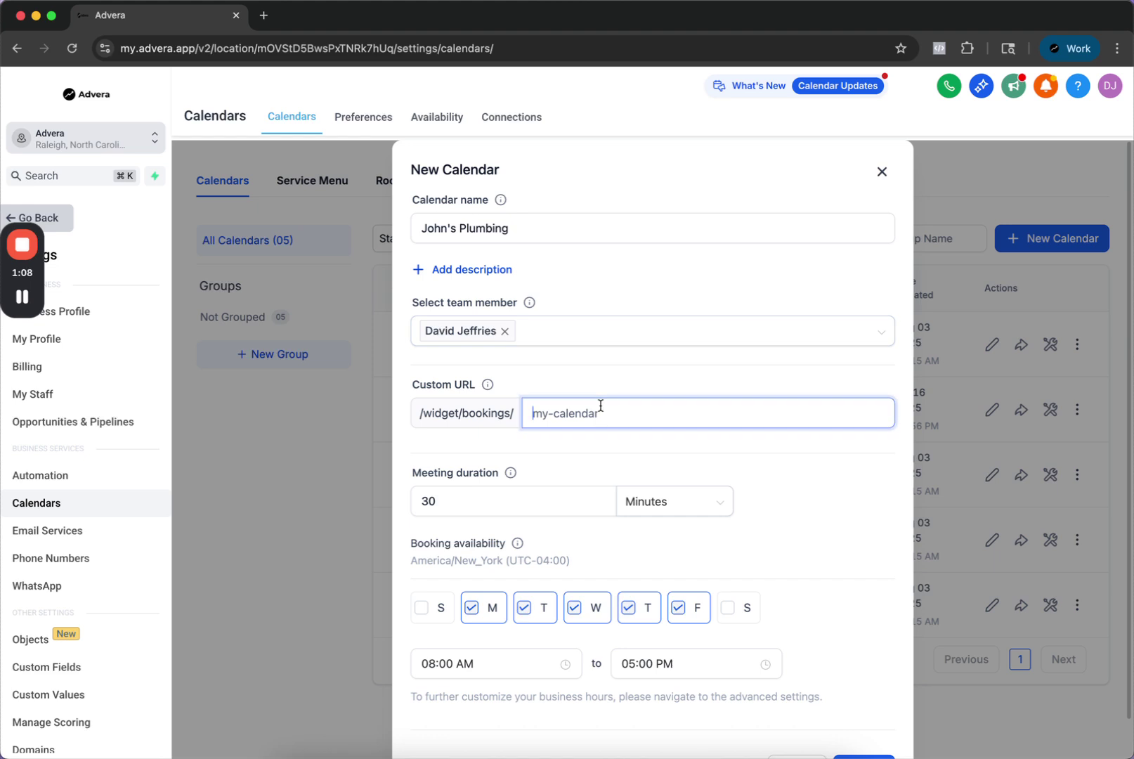
pyautogui.write('myca')
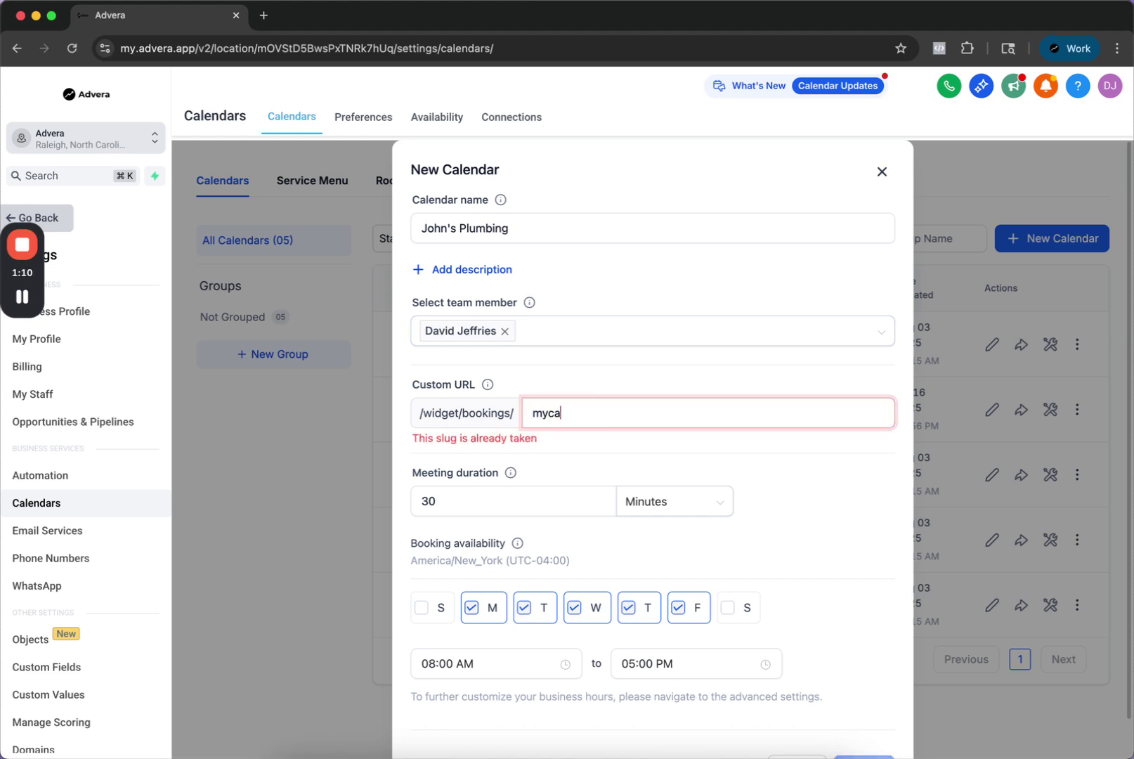
pyautogui.write('lendar929')
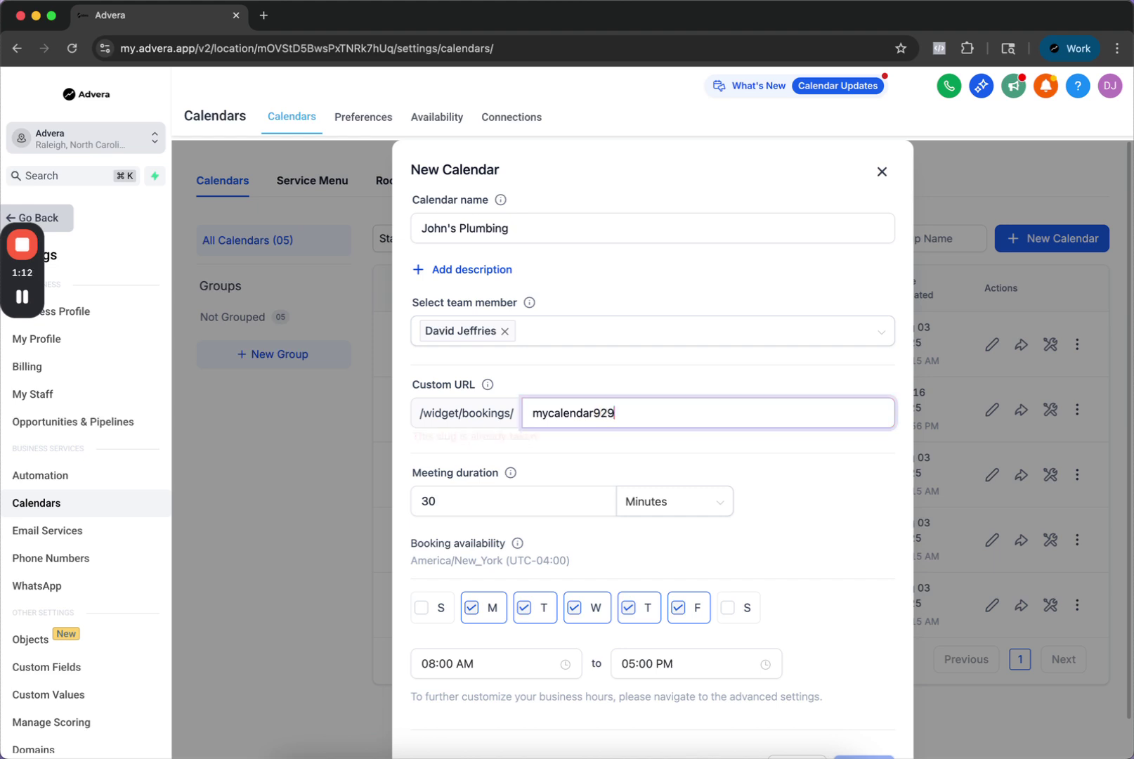
pyautogui.click(577, 504)
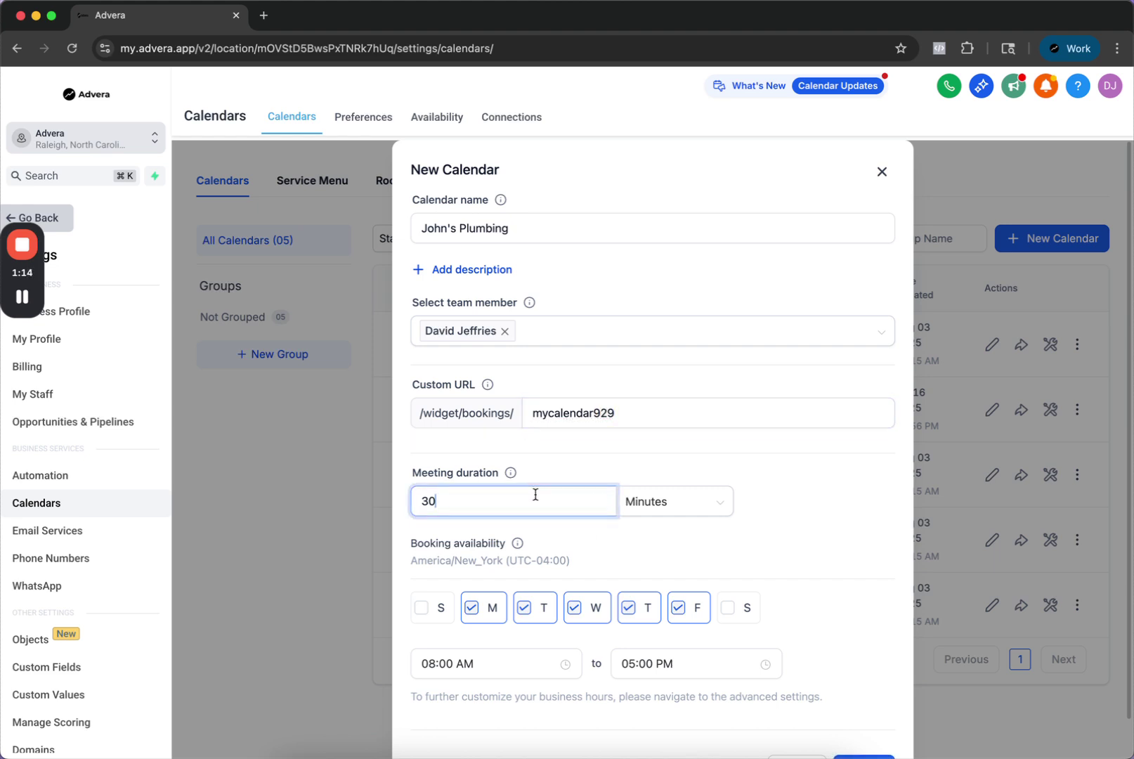
pyautogui.scroll(-2, 675, 471)
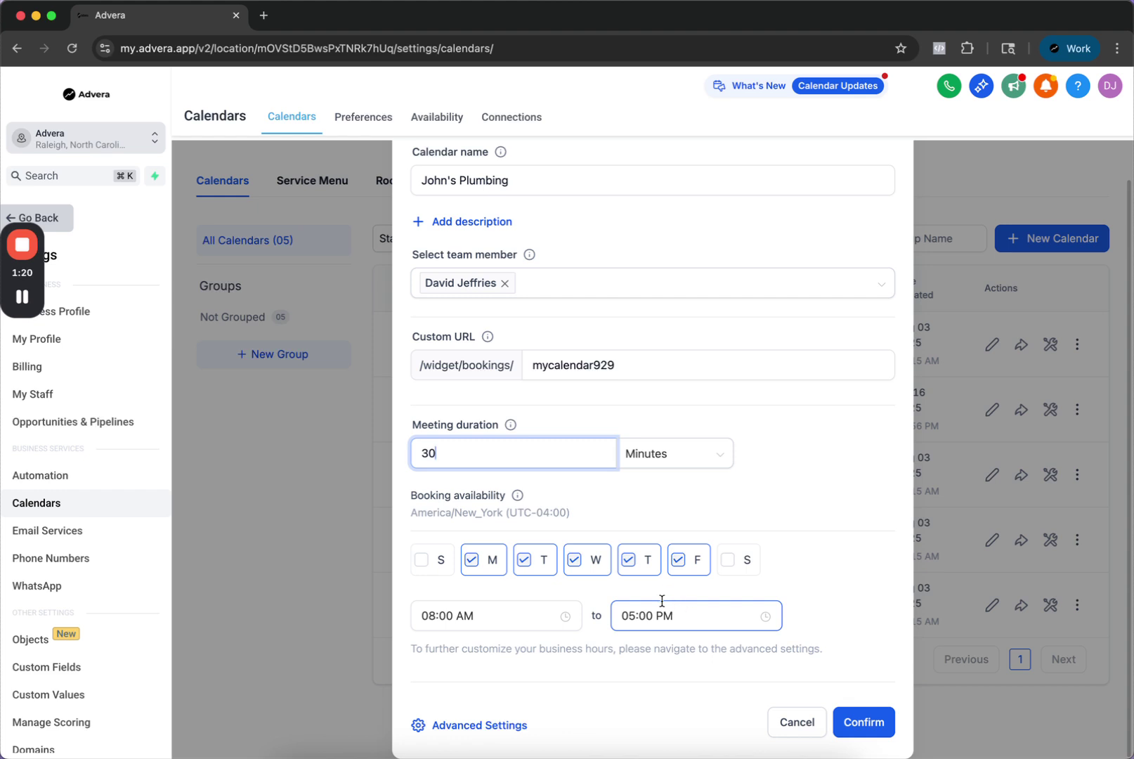
pyautogui.click(480, 725)
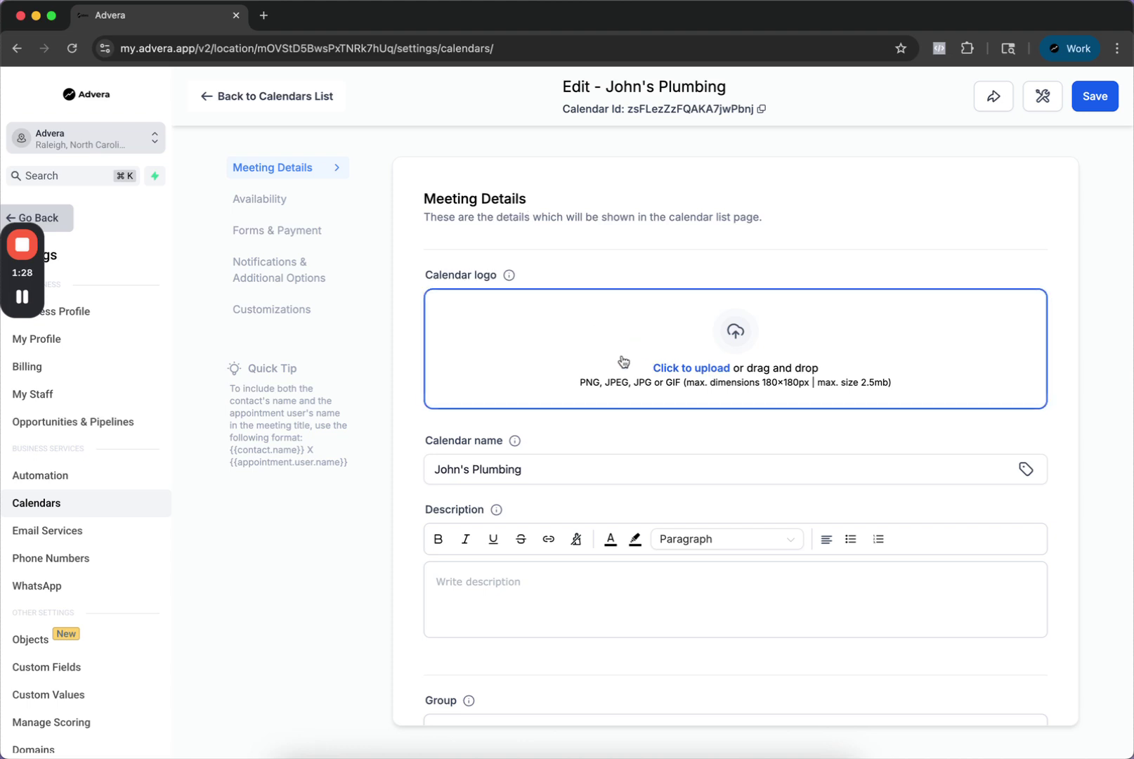
# Step: Enter the calendar description "This is a consultation to learn more about johns plumbing" in the meeting details
pyautogui.scroll(-4, 623, 362)
pyautogui.click(588, 289)
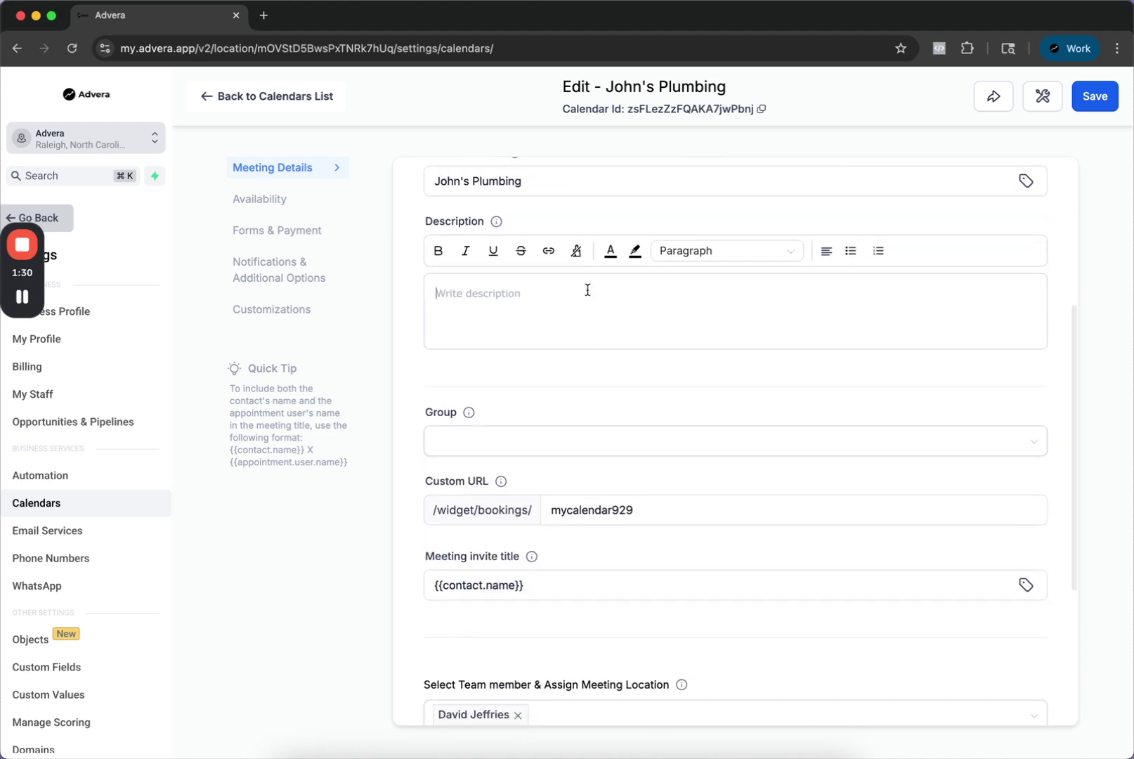
pyautogui.write('This is a co')
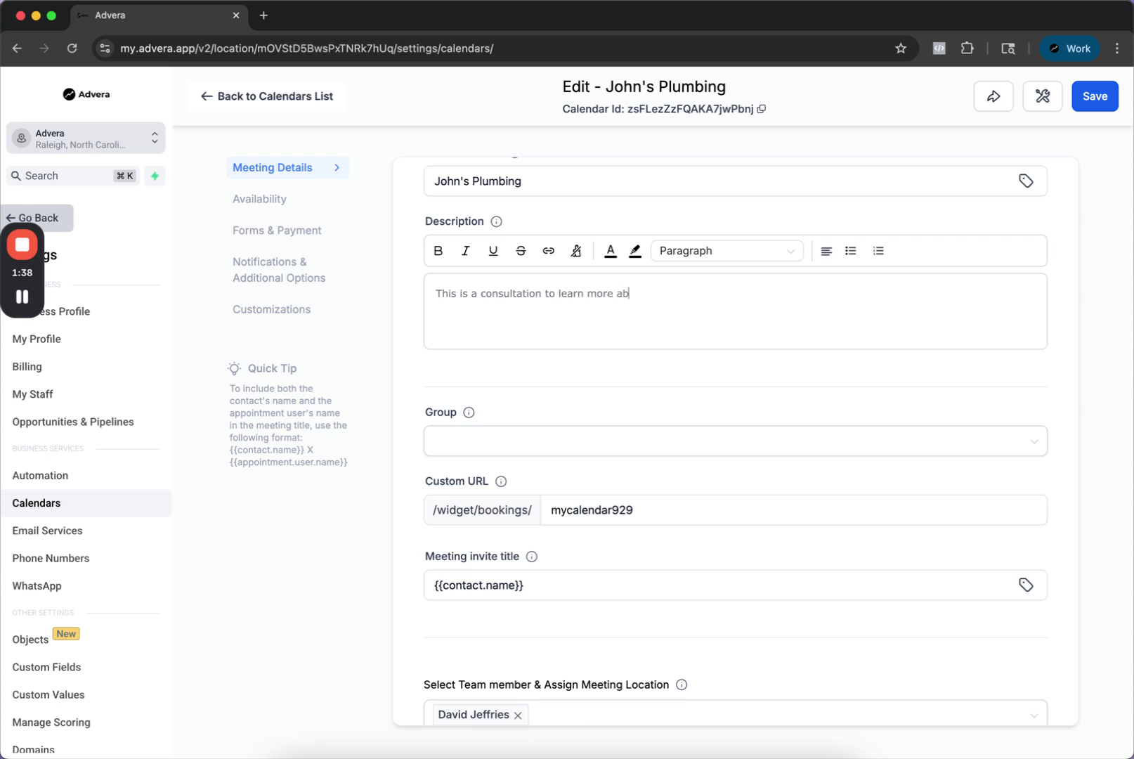
pyautogui.write('ns plumbing')
pyautogui.scroll(-2, 693, 489)
pyautogui.click(660, 345)
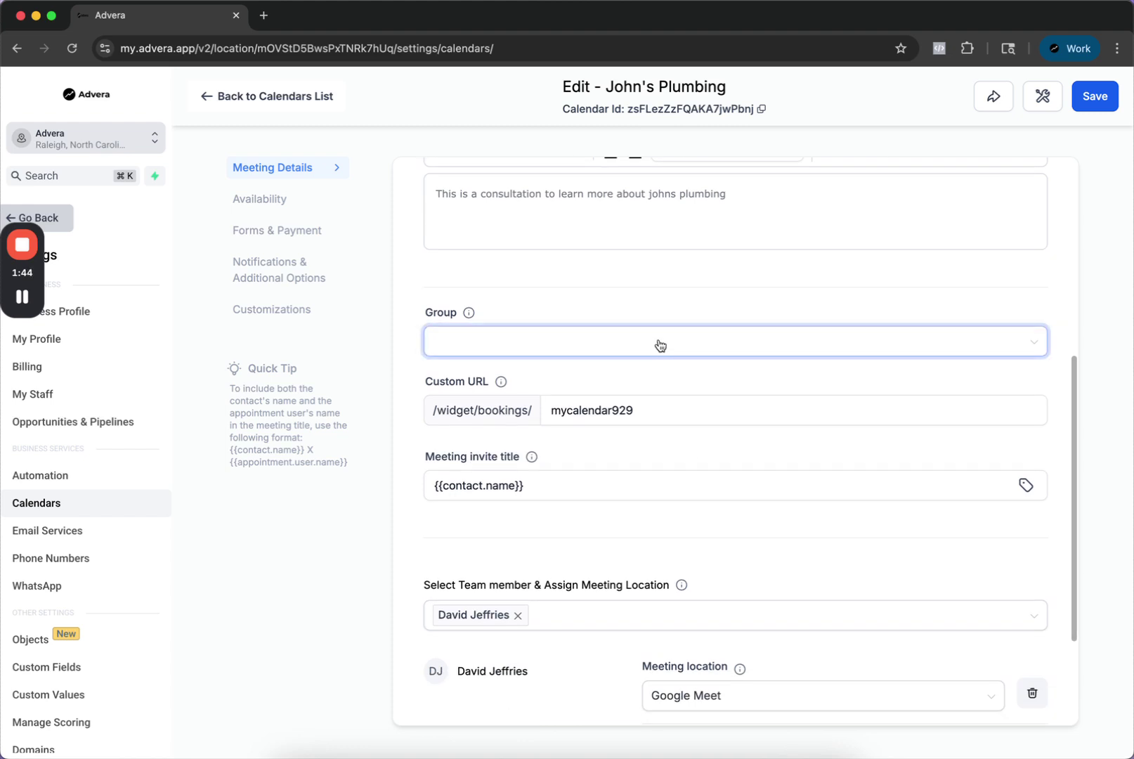
pyautogui.scroll(3, 650, 330)
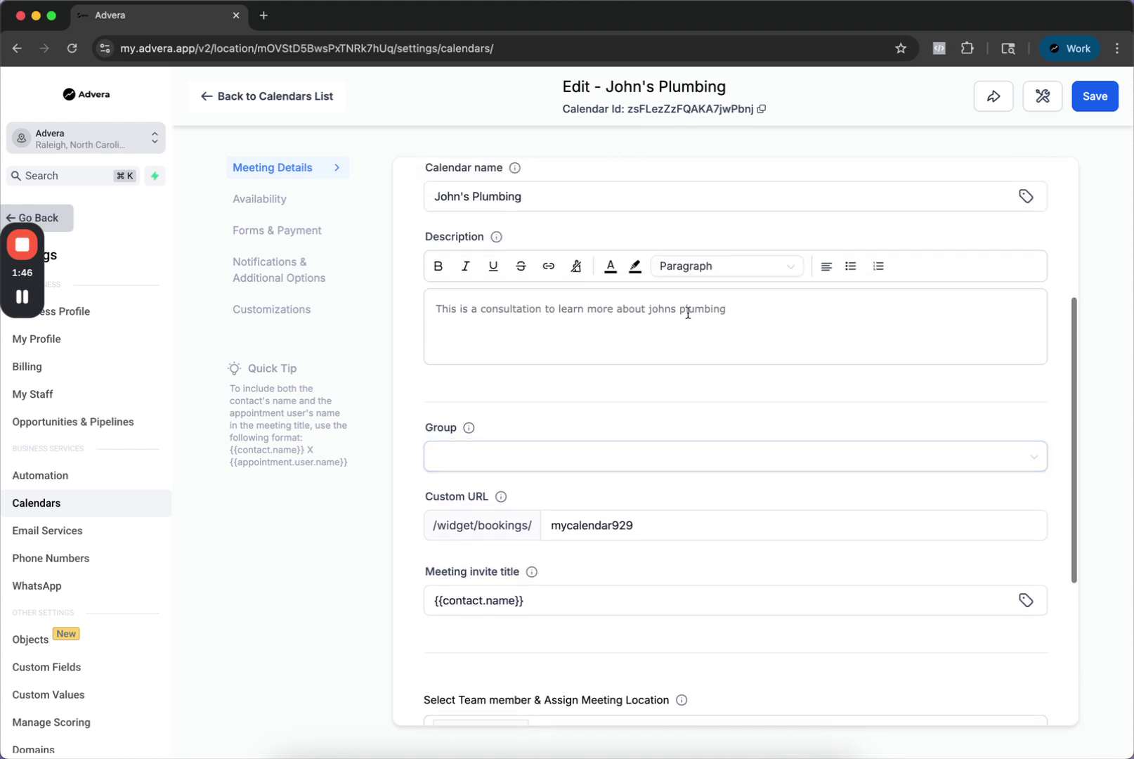
# Step: Add "Plumbing Consult" before the contact name placeholder so the meeting invite title reads "Plumbing Consult {{contact.name}}"
pyautogui.scroll(-4, 696, 320)
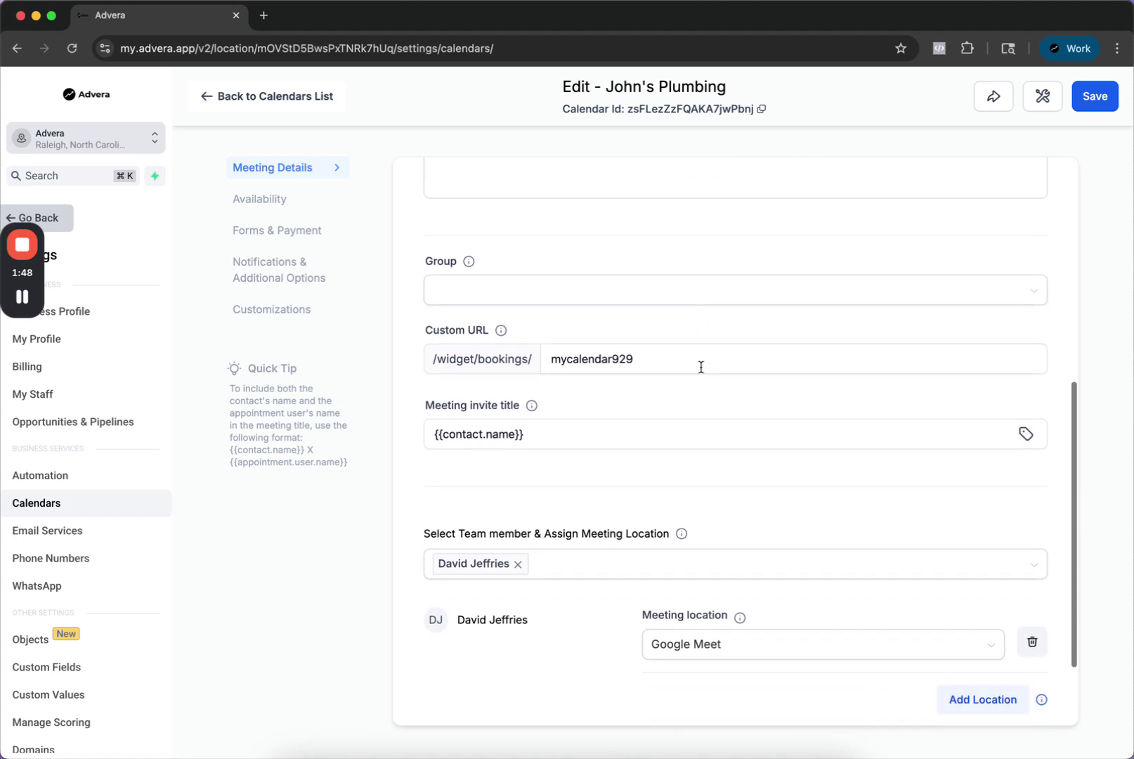
pyautogui.scroll(-3, 700, 366)
pyautogui.click(586, 327)
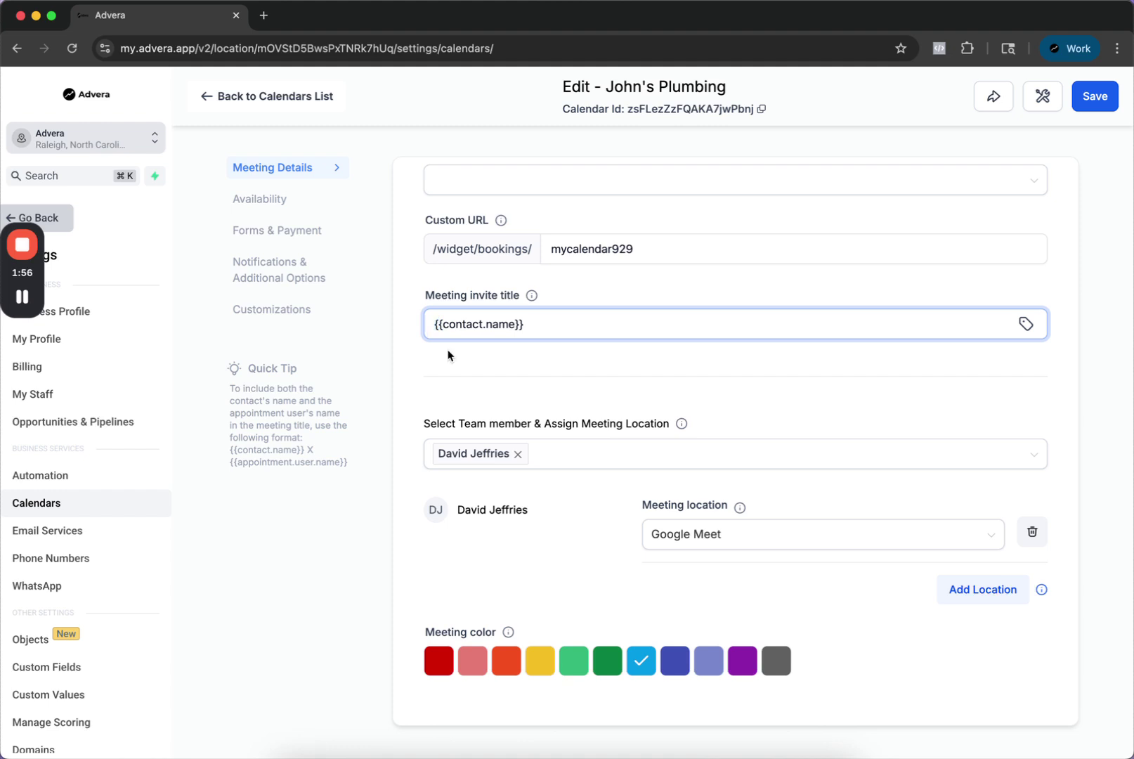
pyautogui.write('Plumbing C')
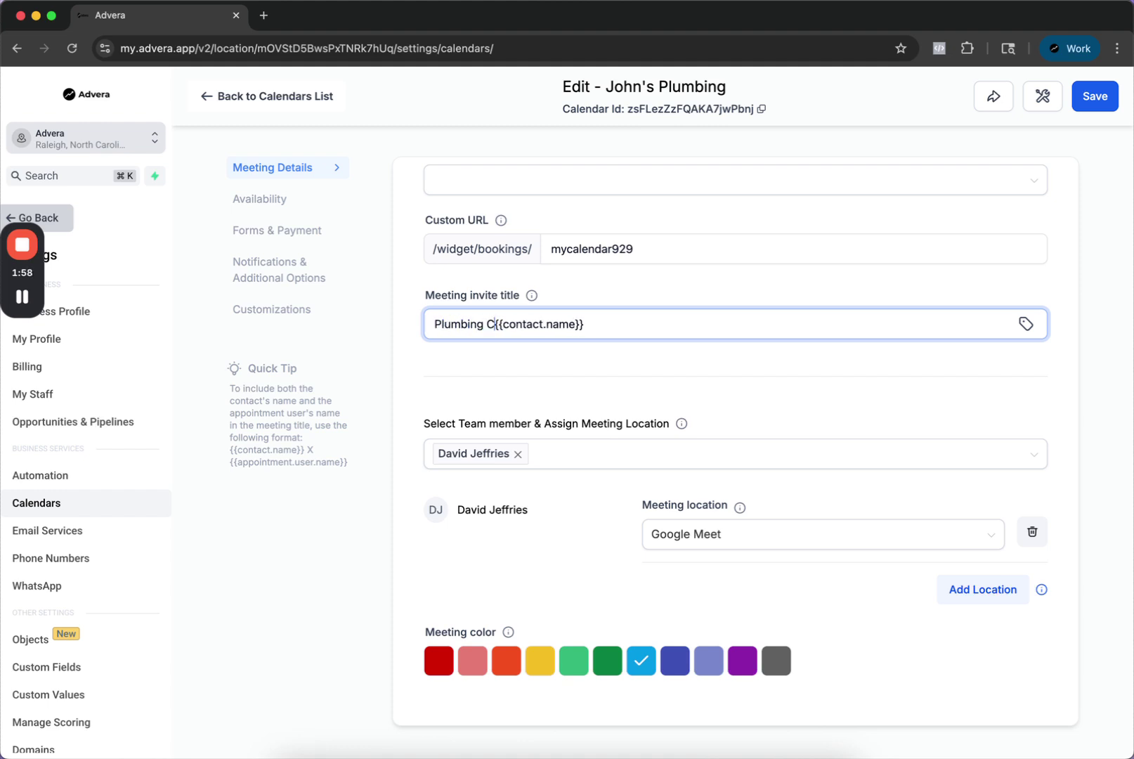
pyautogui.write('onsult')
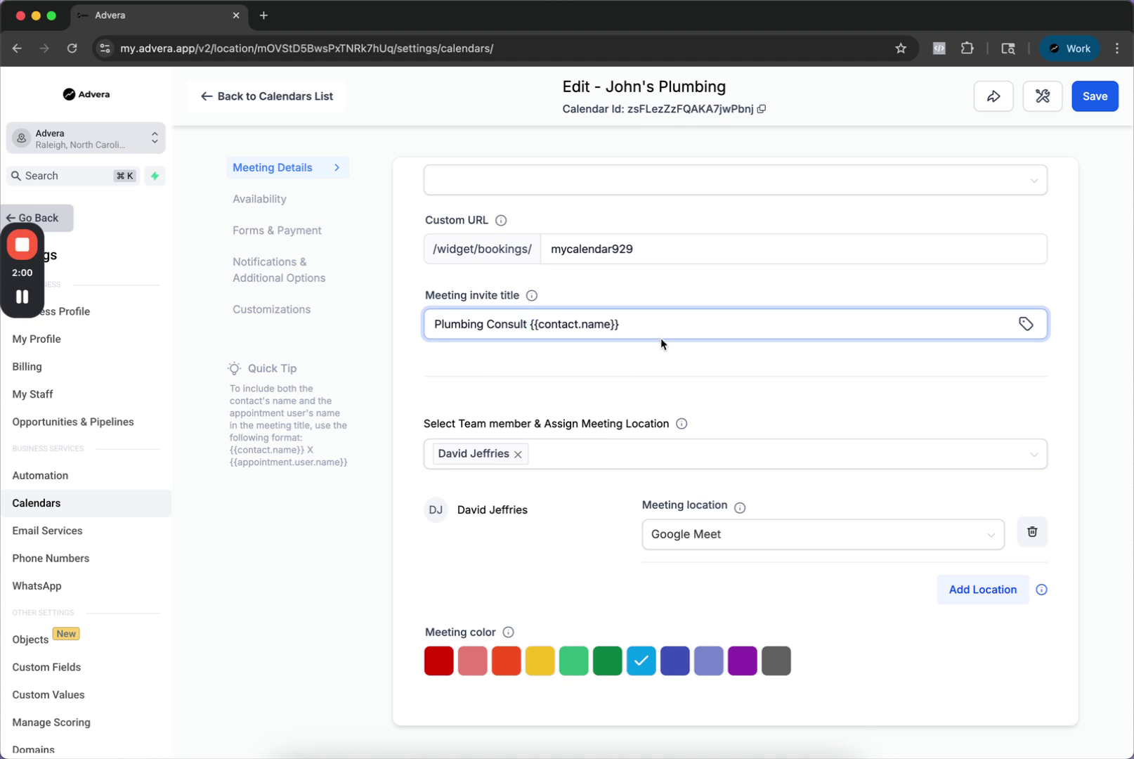
pyautogui.click(658, 348)
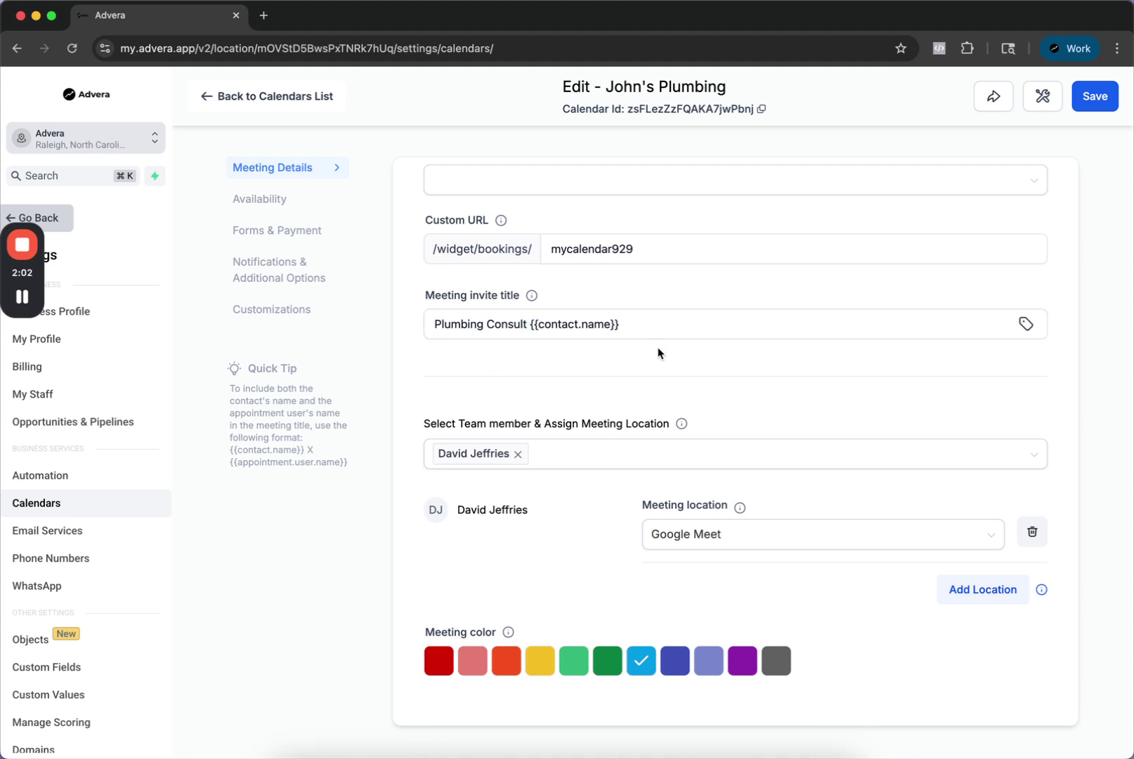
pyautogui.click(496, 323)
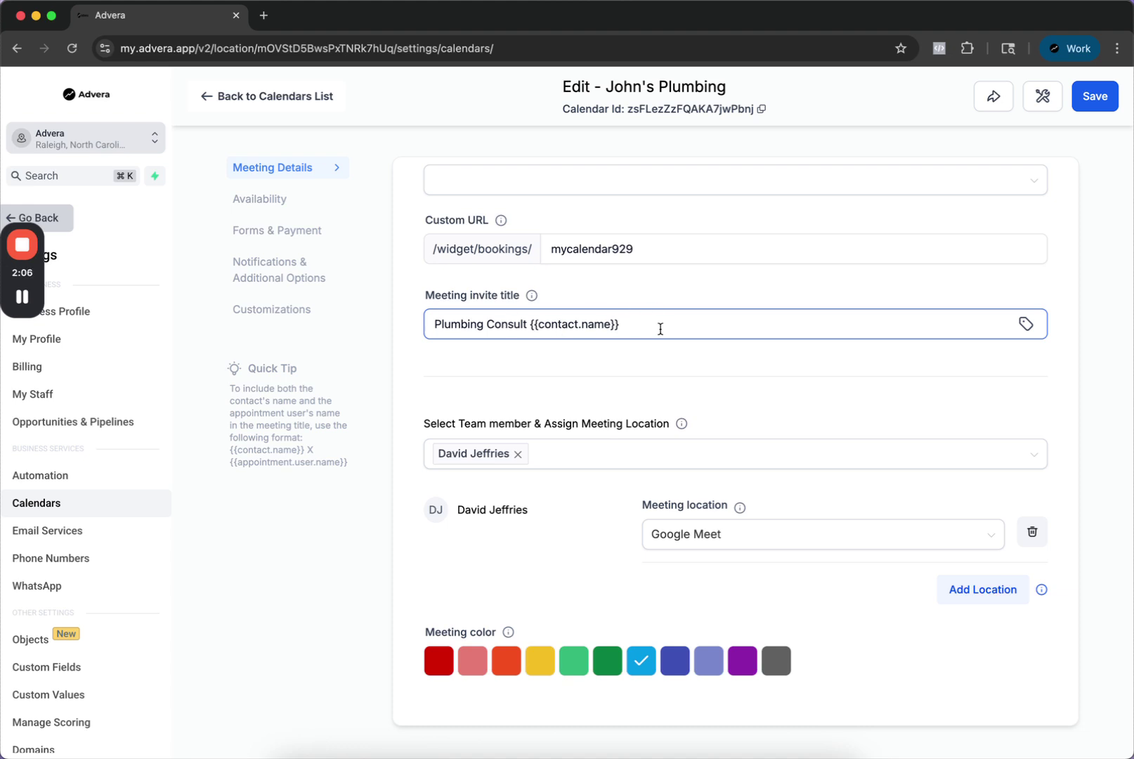
pyautogui.click(690, 363)
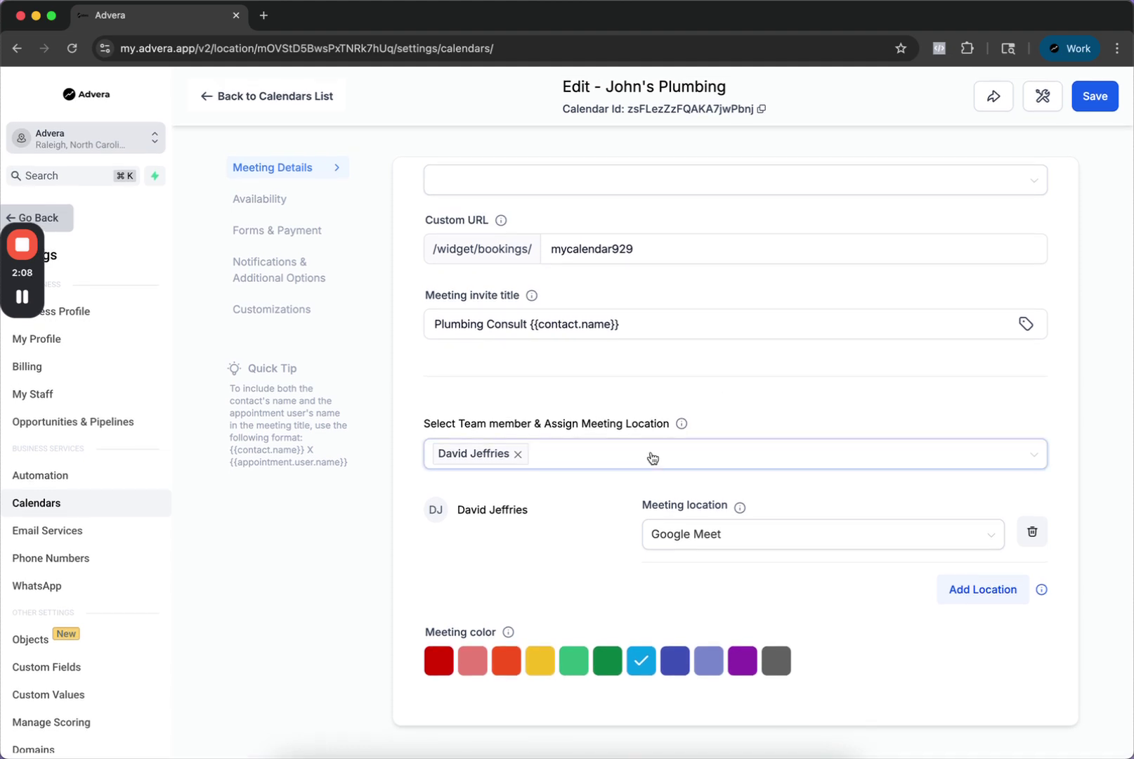
# Step: Review the available team members and the meeting location options in the meeting details
pyautogui.moveTo(535, 422); pyautogui.dragTo(632, 422)
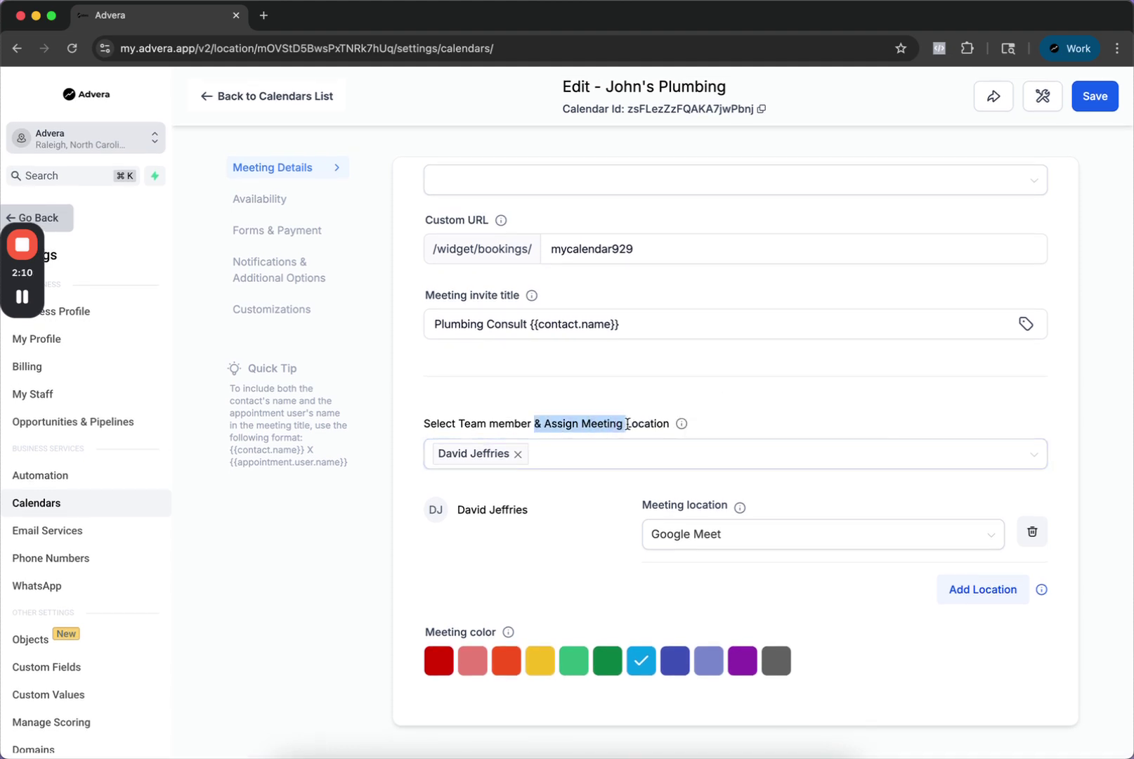
pyautogui.click(635, 451)
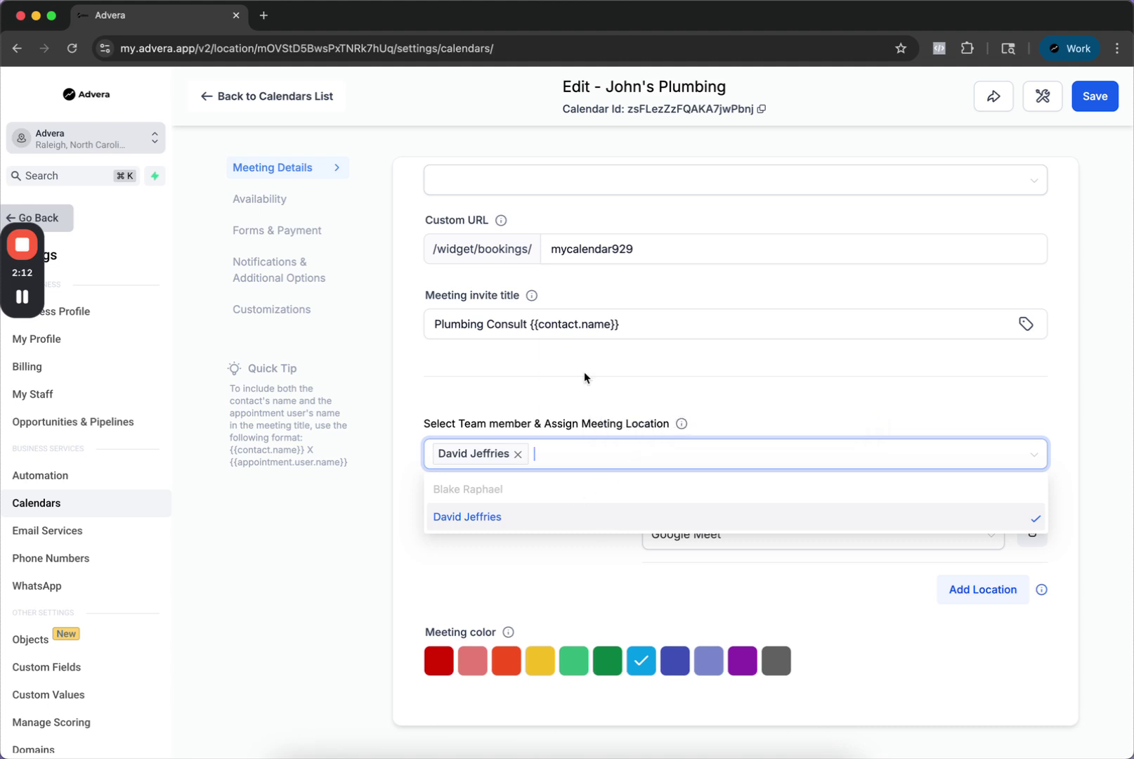
pyautogui.click(576, 325)
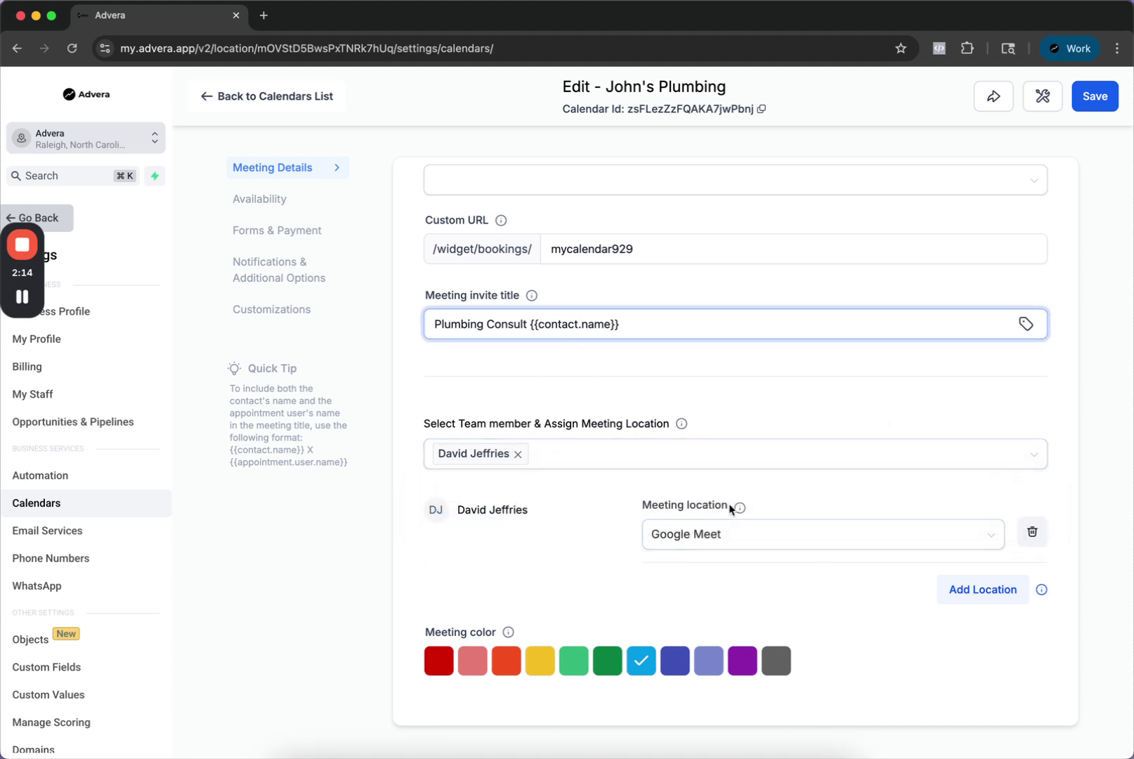
pyautogui.click(758, 541)
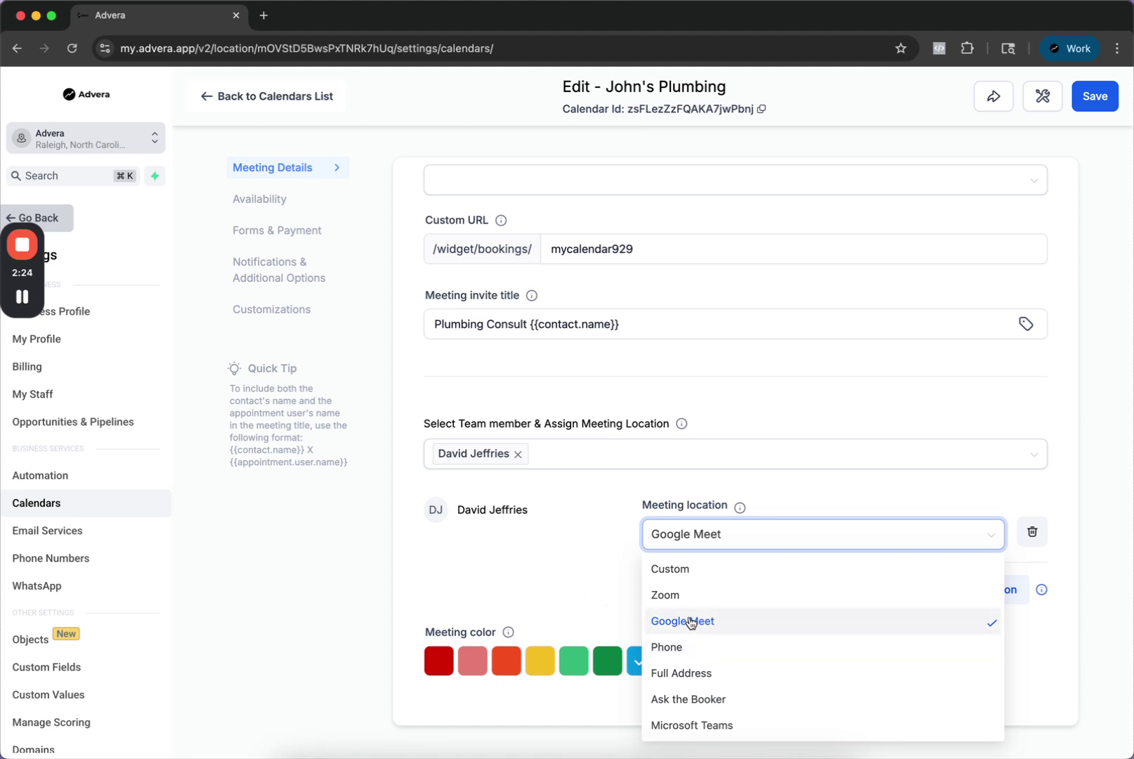
pyautogui.click(533, 570)
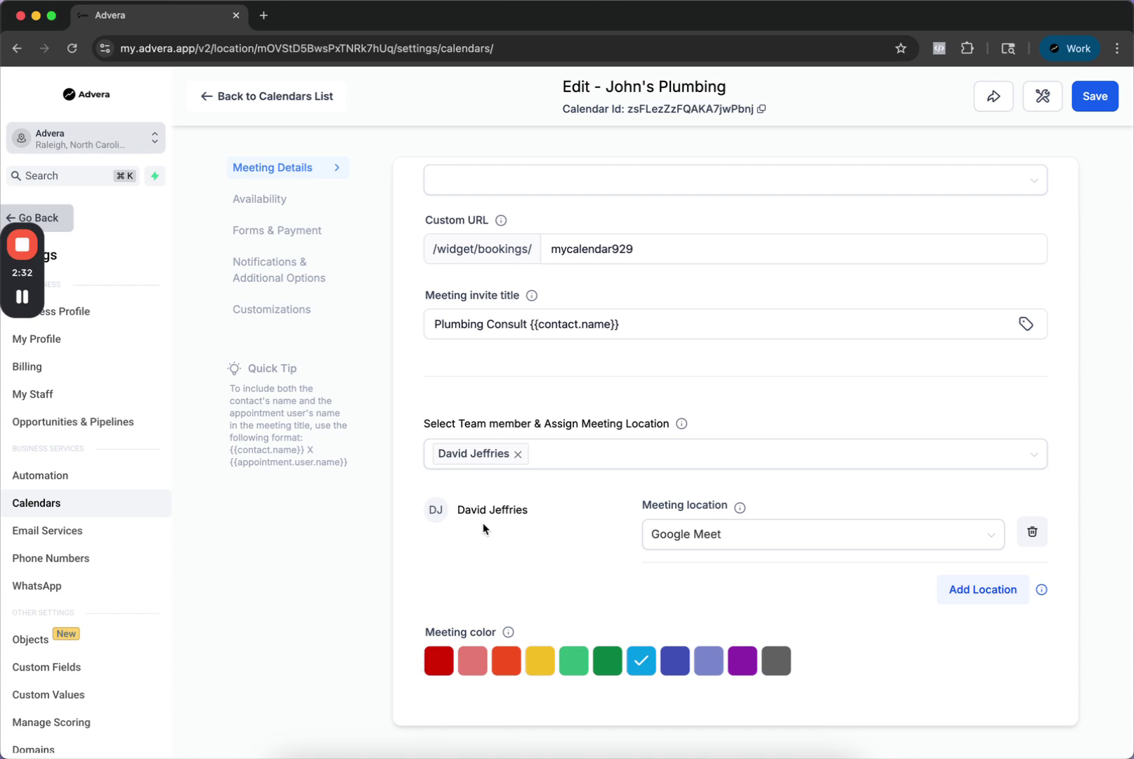
# Step: Set Monday's weekly available hours to 10:00 AM to 09:00 PM in the calendar's availability settings
pyautogui.scroll(10, 483, 528)
pyautogui.click(266, 202)
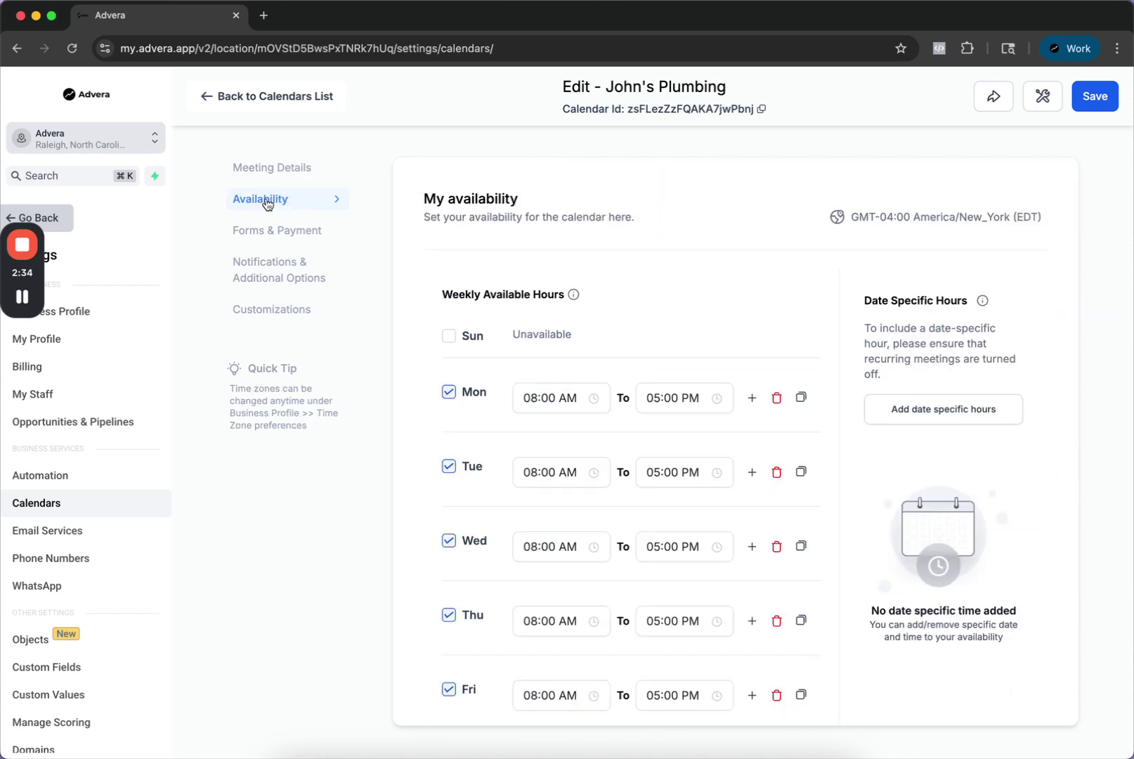
pyautogui.scroll(-3, 558, 345)
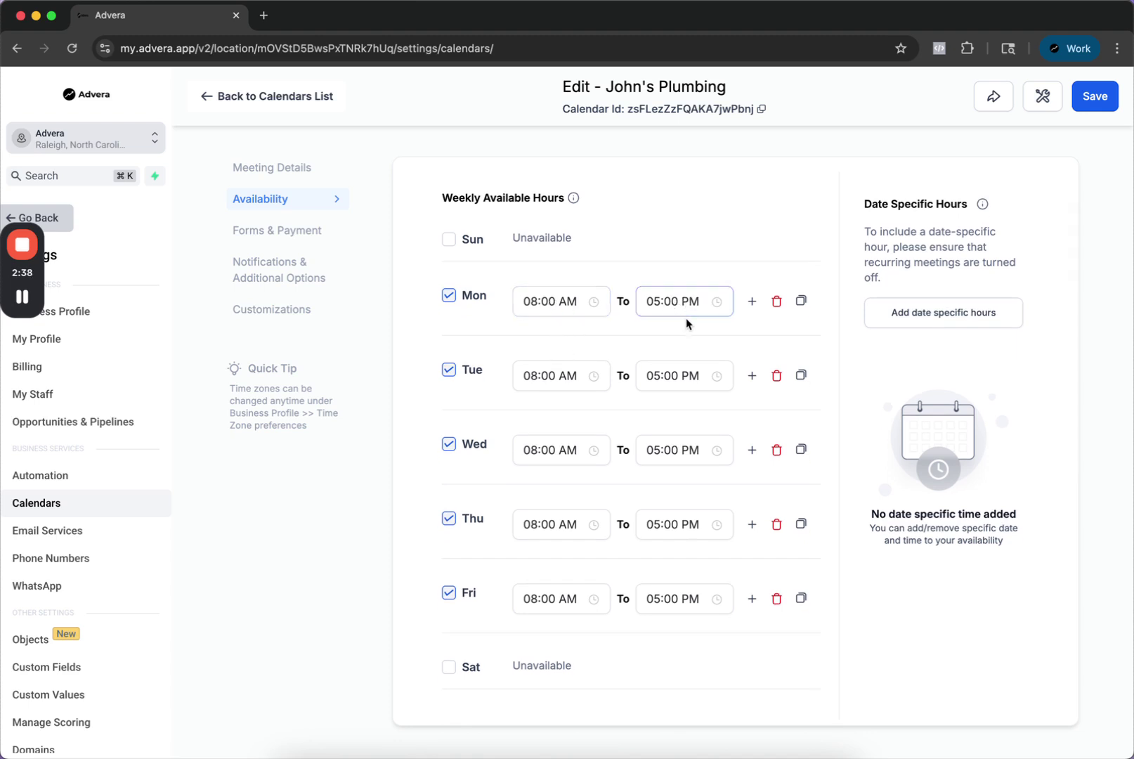
pyautogui.scroll(-3, 685, 317)
pyautogui.click(568, 208)
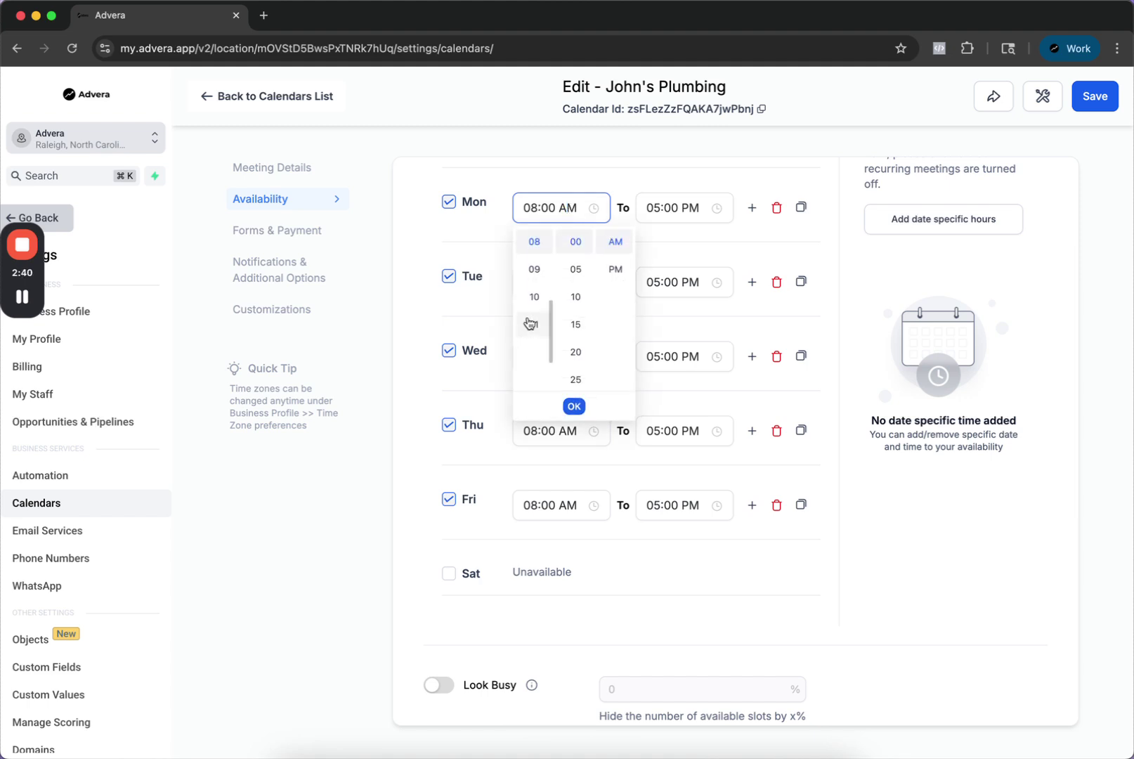
pyautogui.click(534, 296)
pyautogui.click(667, 207)
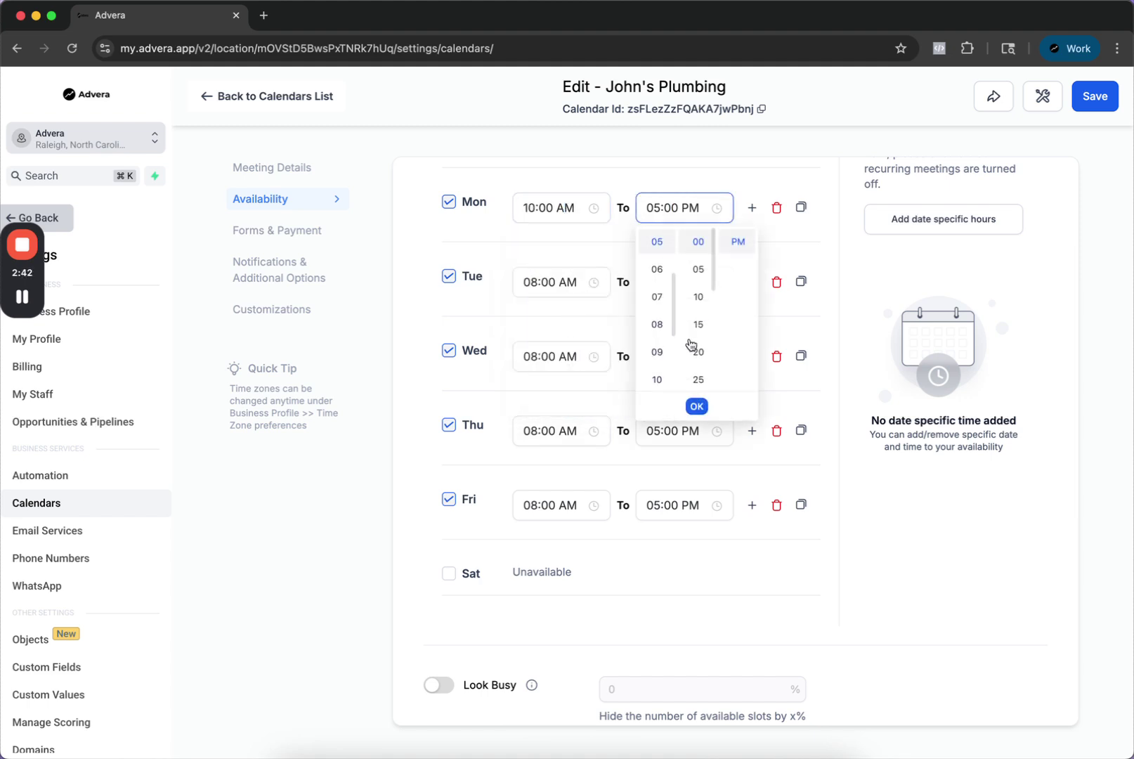
pyautogui.click(657, 348)
pyautogui.click(706, 406)
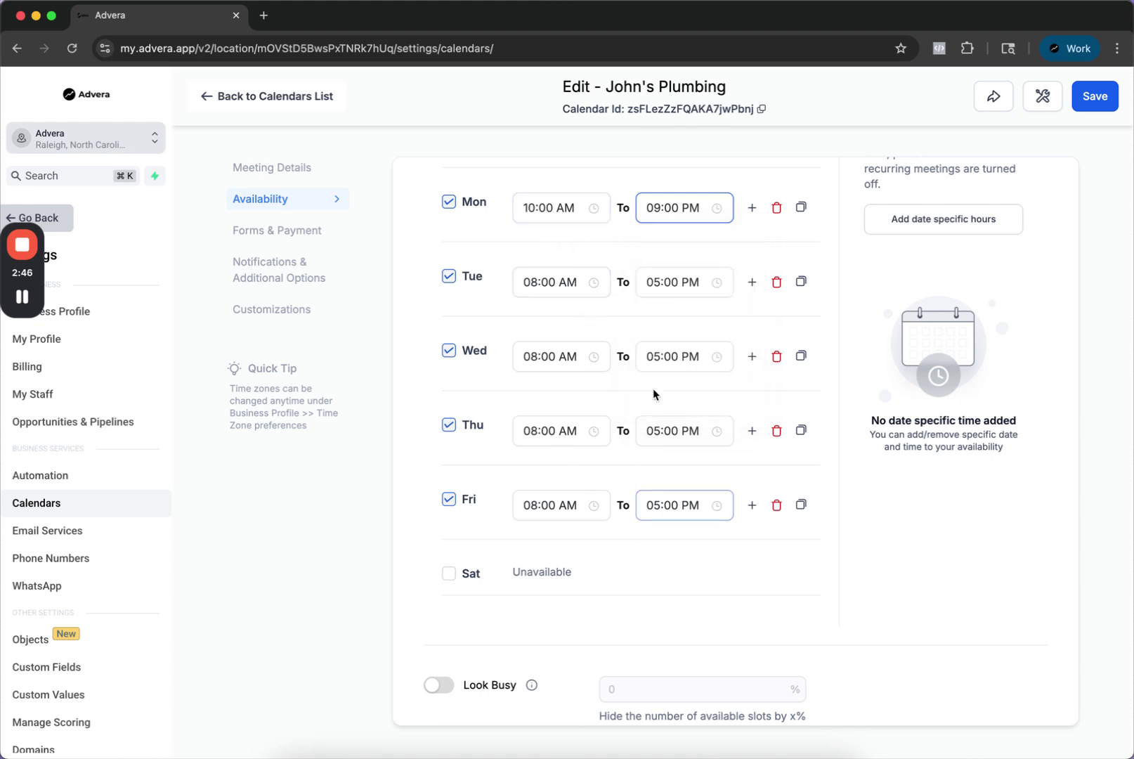
# Step: Enable Look Busy and set it to hide 20% of the available slots
pyautogui.scroll(-3, 654, 484)
pyautogui.scroll(-2, 655, 480)
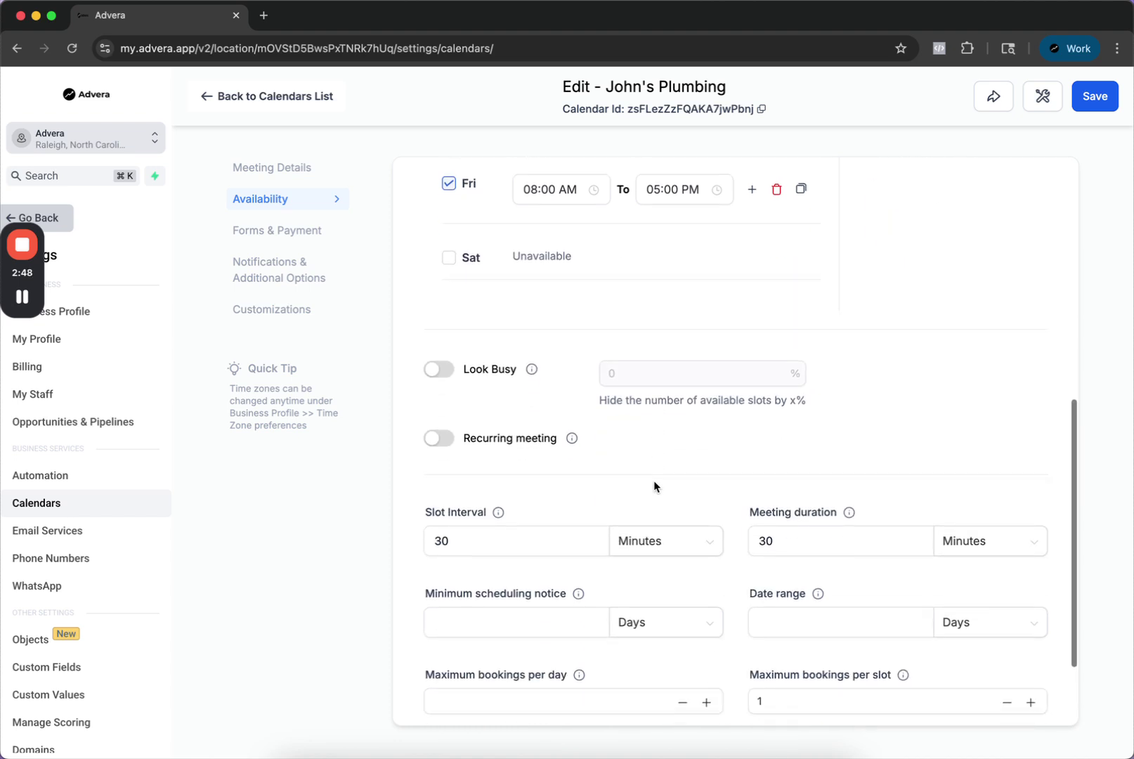
pyautogui.click(442, 370)
pyautogui.click(635, 374)
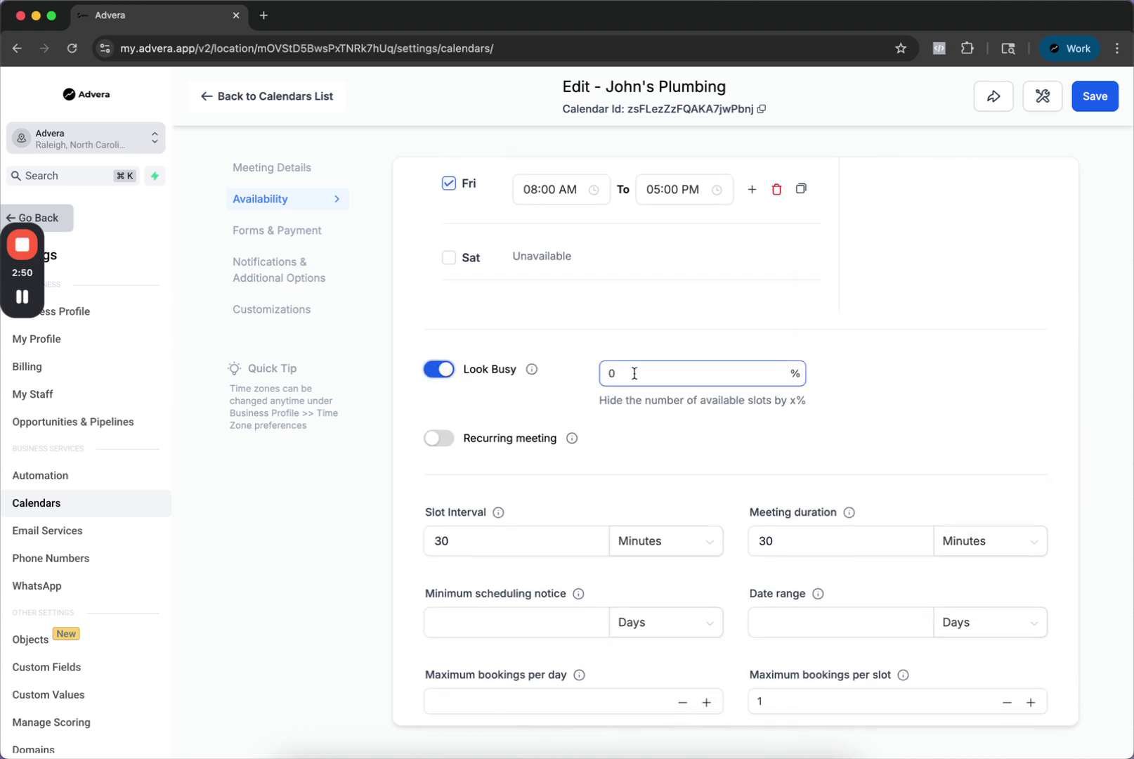
pyautogui.write('20')
pyautogui.click(697, 402)
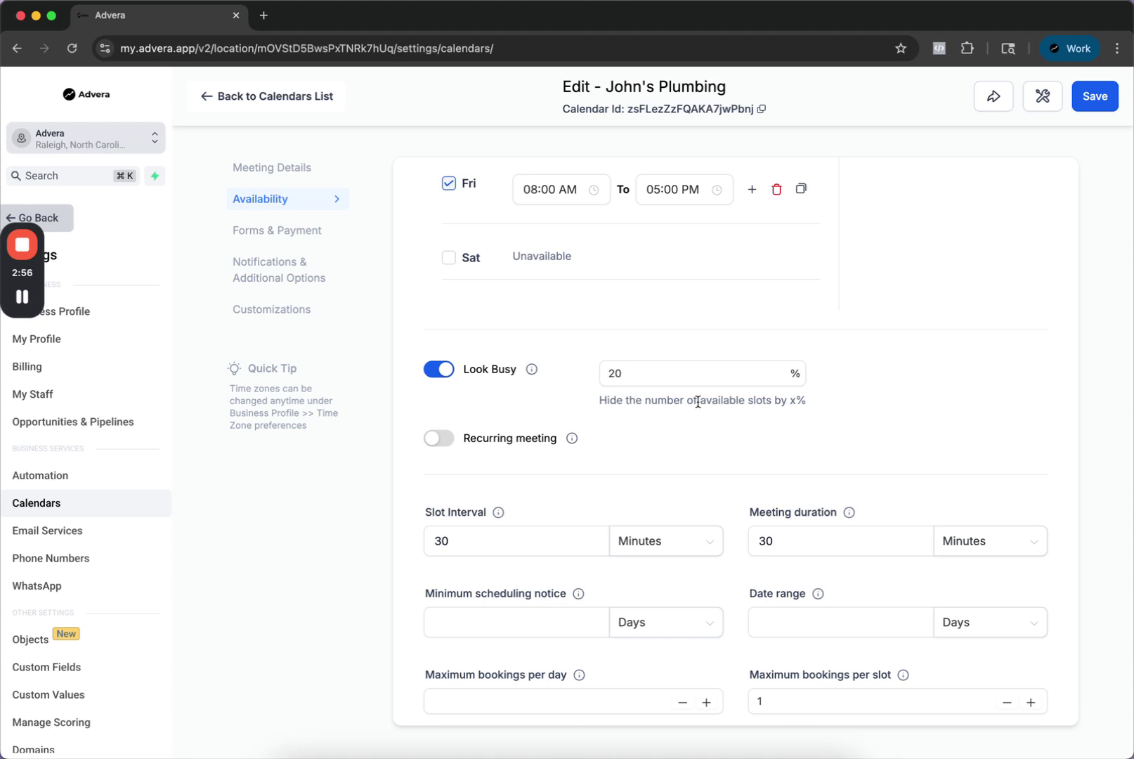
# Step: Review the slot interval and meeting duration in the availability settings
pyautogui.scroll(-3, 698, 402)
pyautogui.click(535, 423)
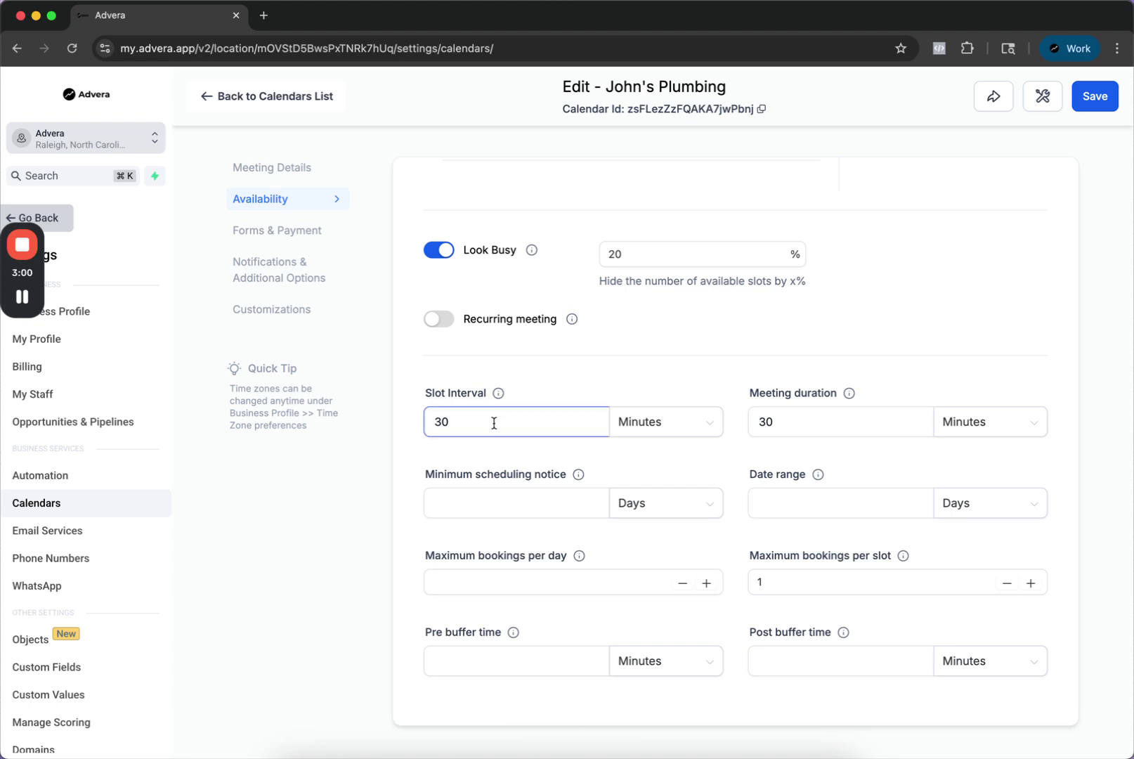
pyautogui.click(792, 413)
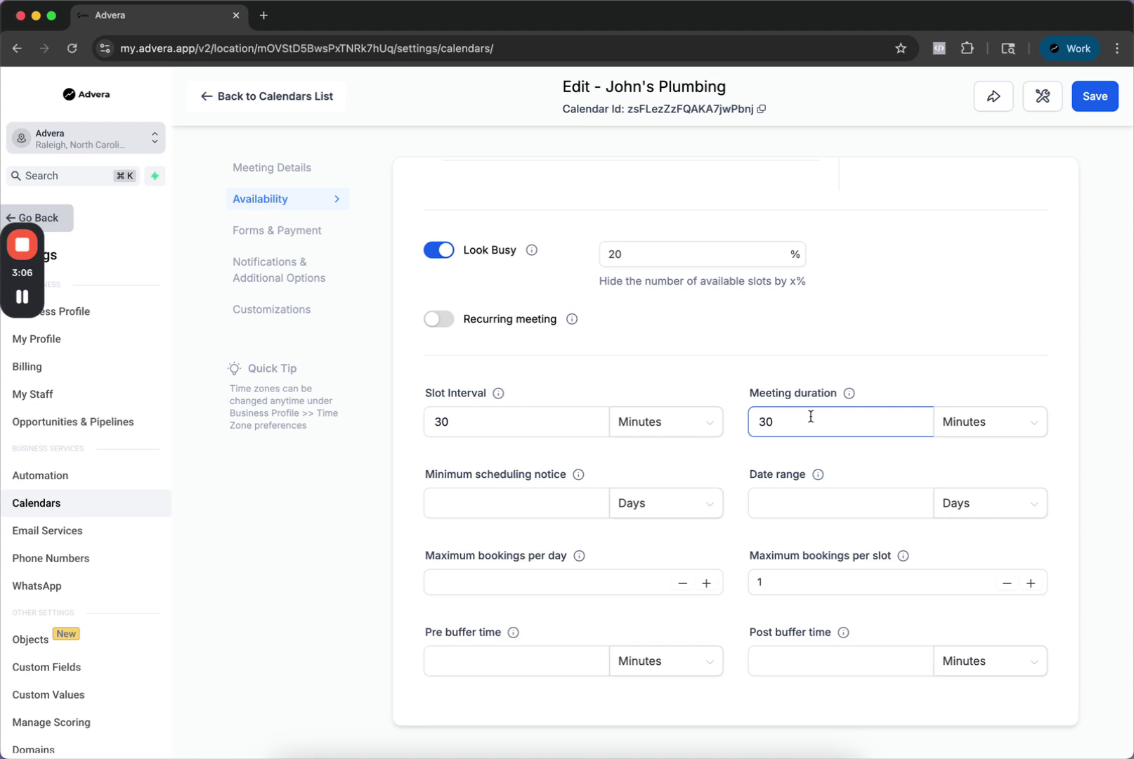
pyautogui.doubleClick(810, 417)
pyautogui.click(803, 414)
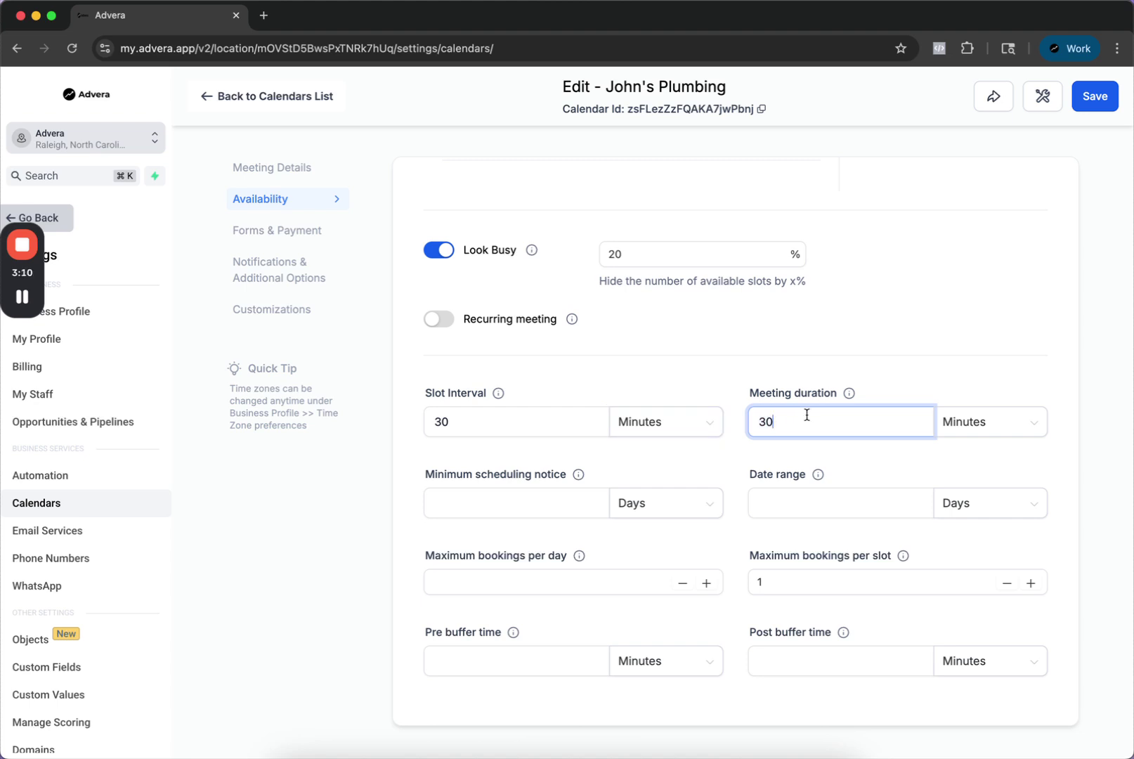
pyautogui.click(485, 423)
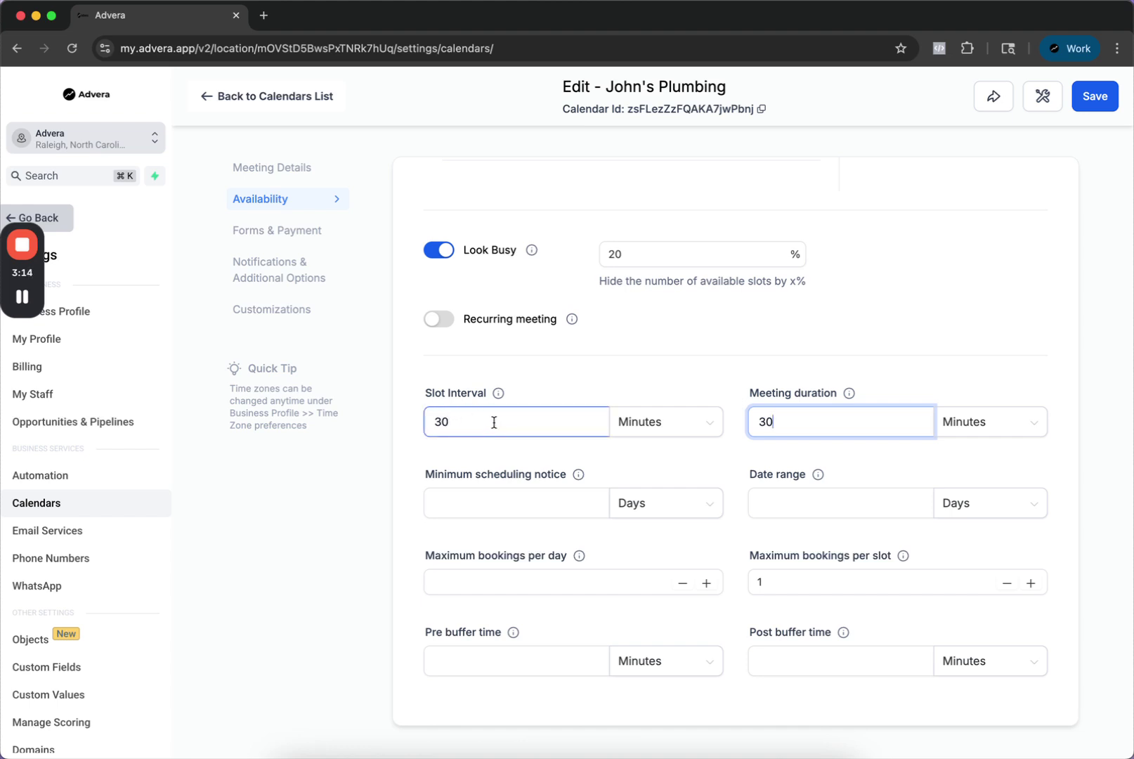
pyautogui.click(493, 422)
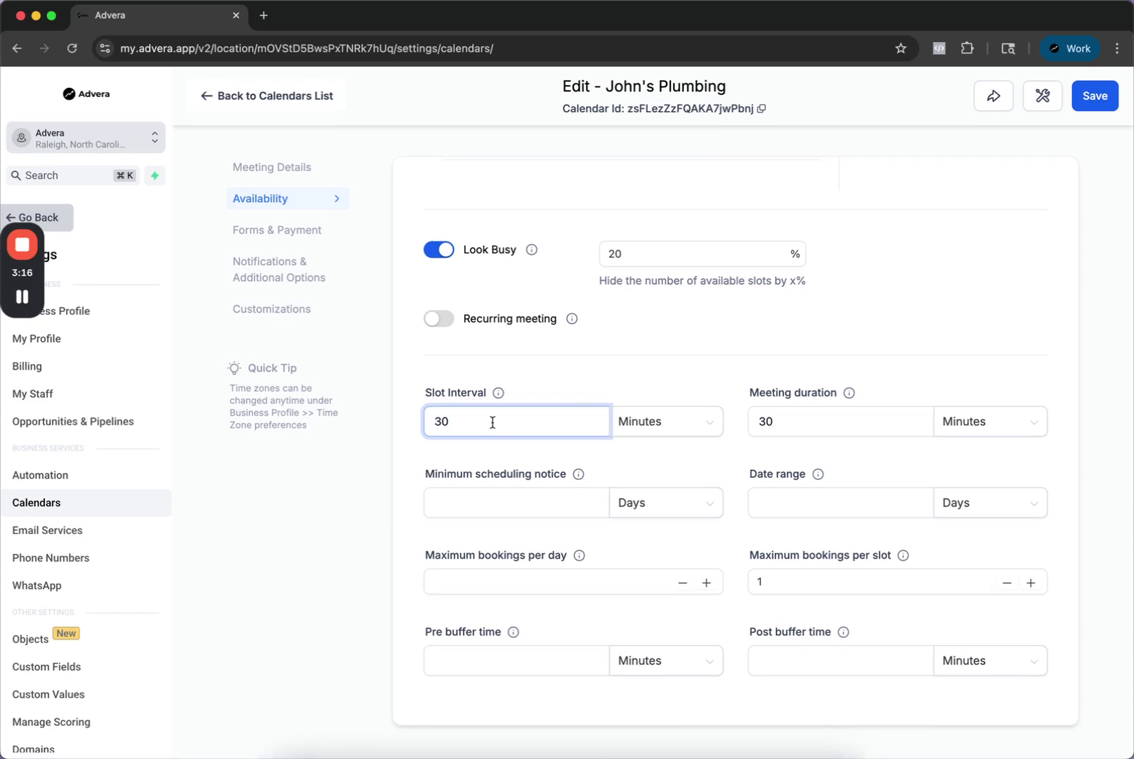
# Step: Choose Demo 30 minute as the calendar's booking form in the form and payment settings
pyautogui.scroll(10, 492, 423)
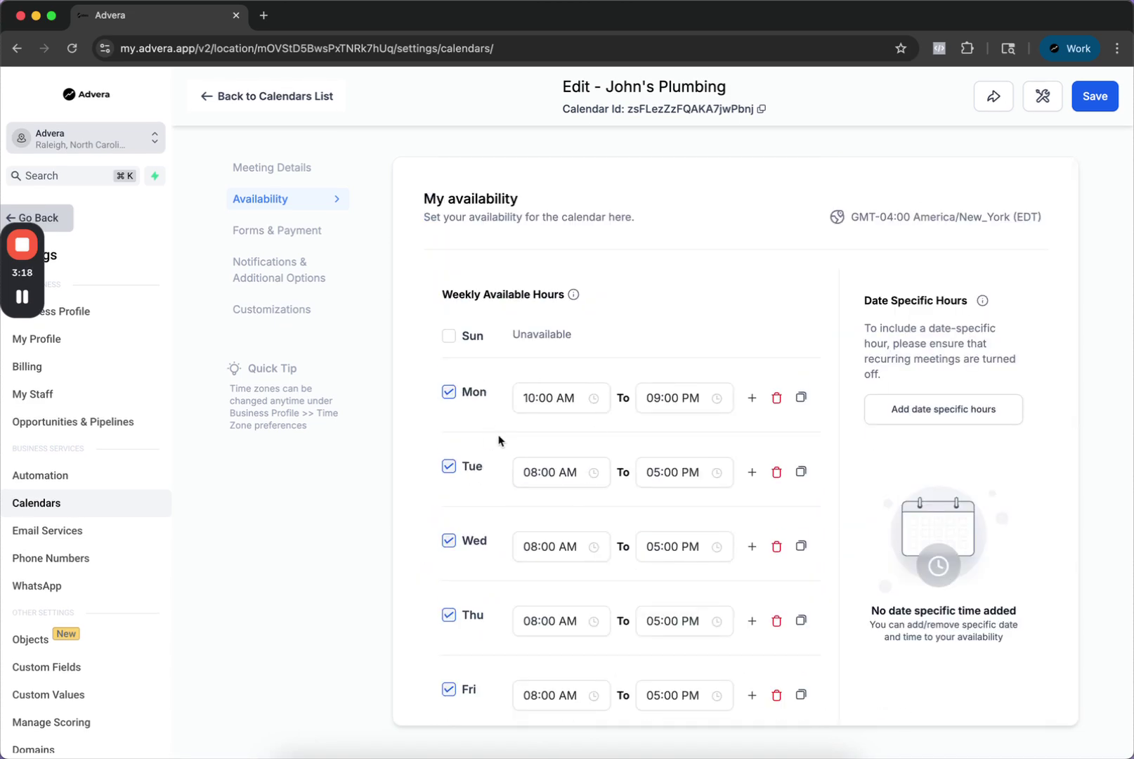
pyautogui.click(294, 233)
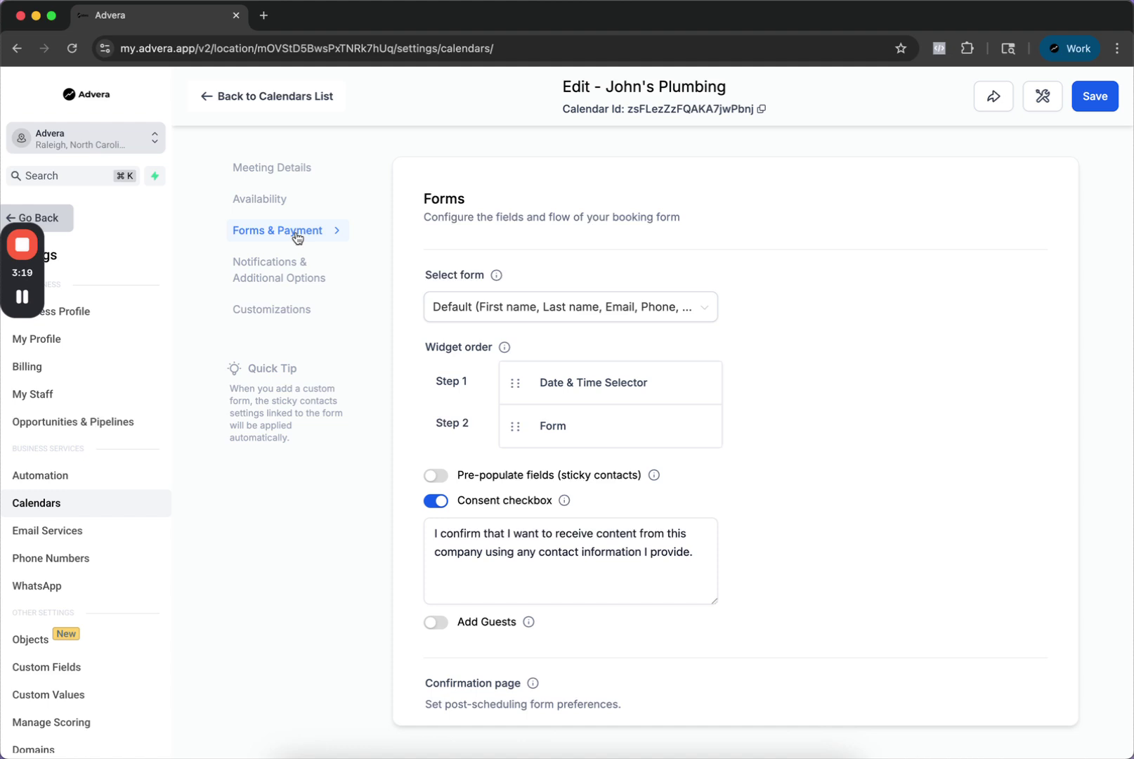
pyautogui.click(540, 312)
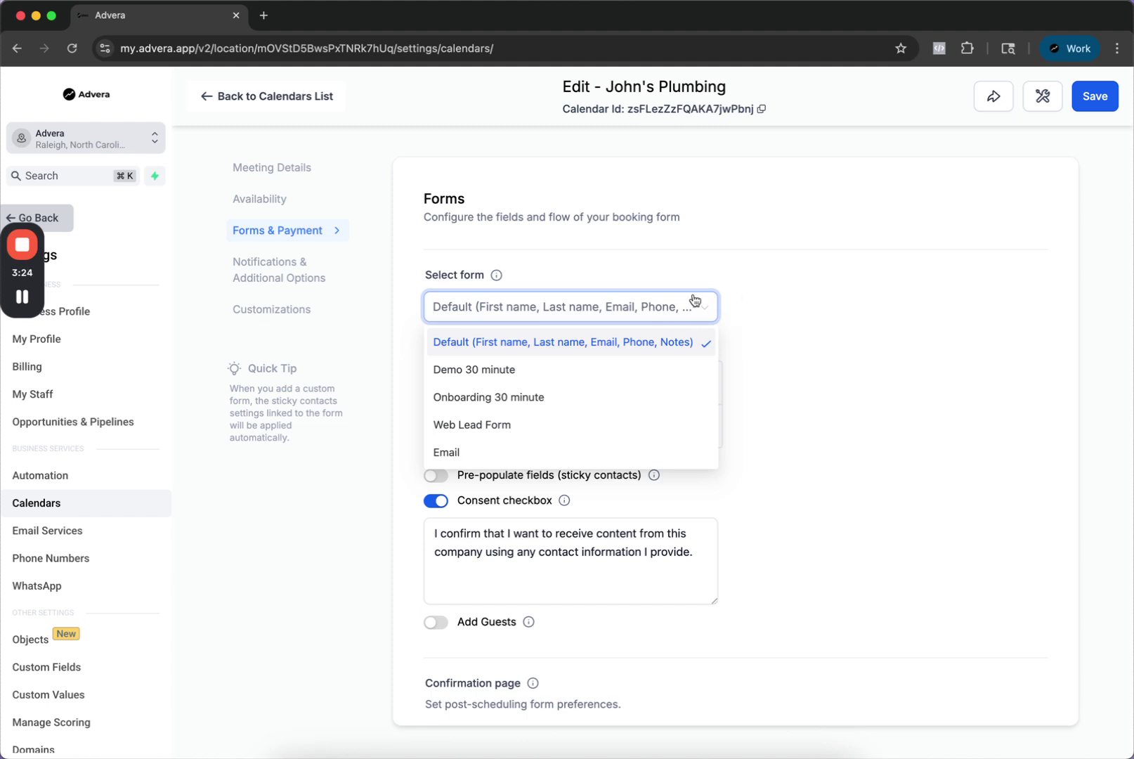
pyautogui.click(764, 283)
pyautogui.click(632, 304)
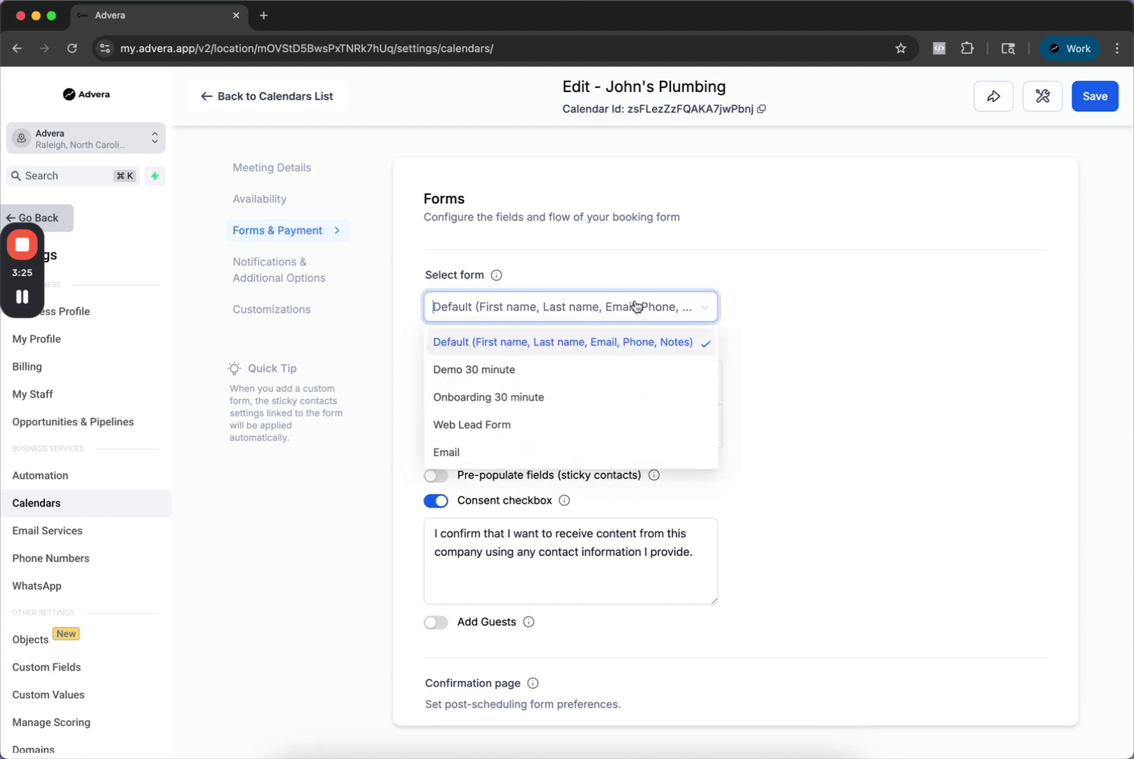
pyautogui.click(597, 370)
# Step: Review the booking form's widget order, confirmation page, thank you message, Meta pixel ID and payment options
pyautogui.scroll(-3, 773, 421)
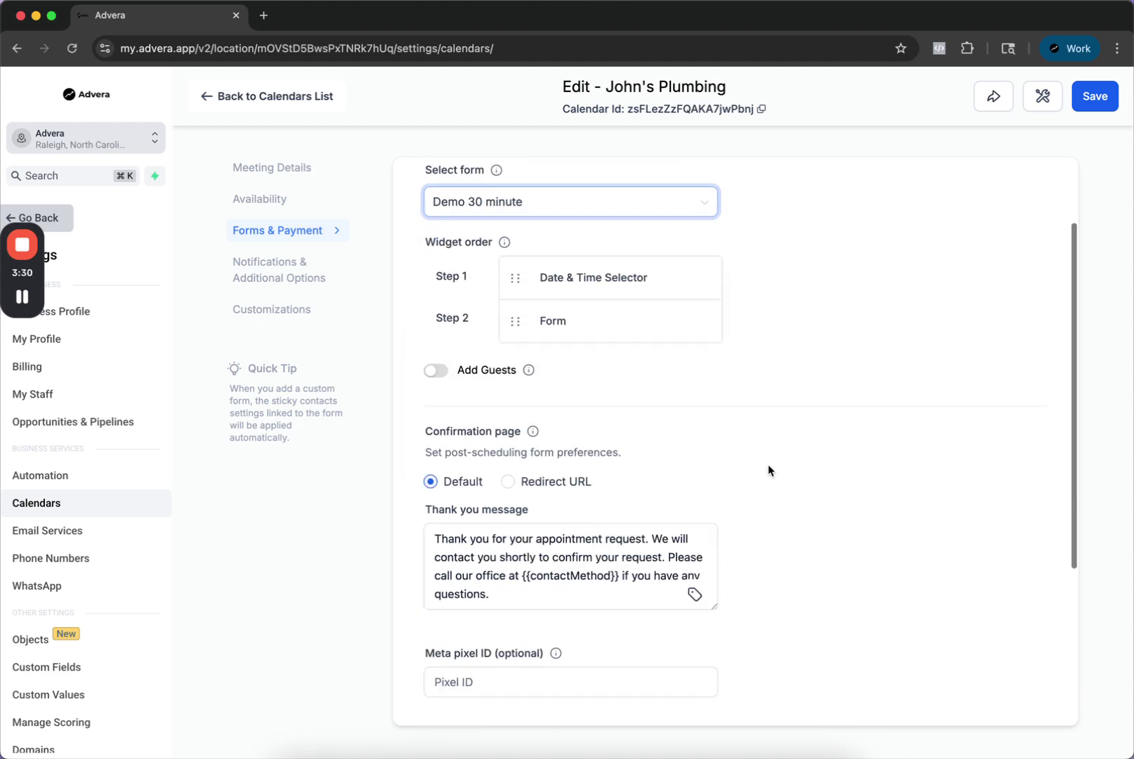
pyautogui.scroll(2, 771, 470)
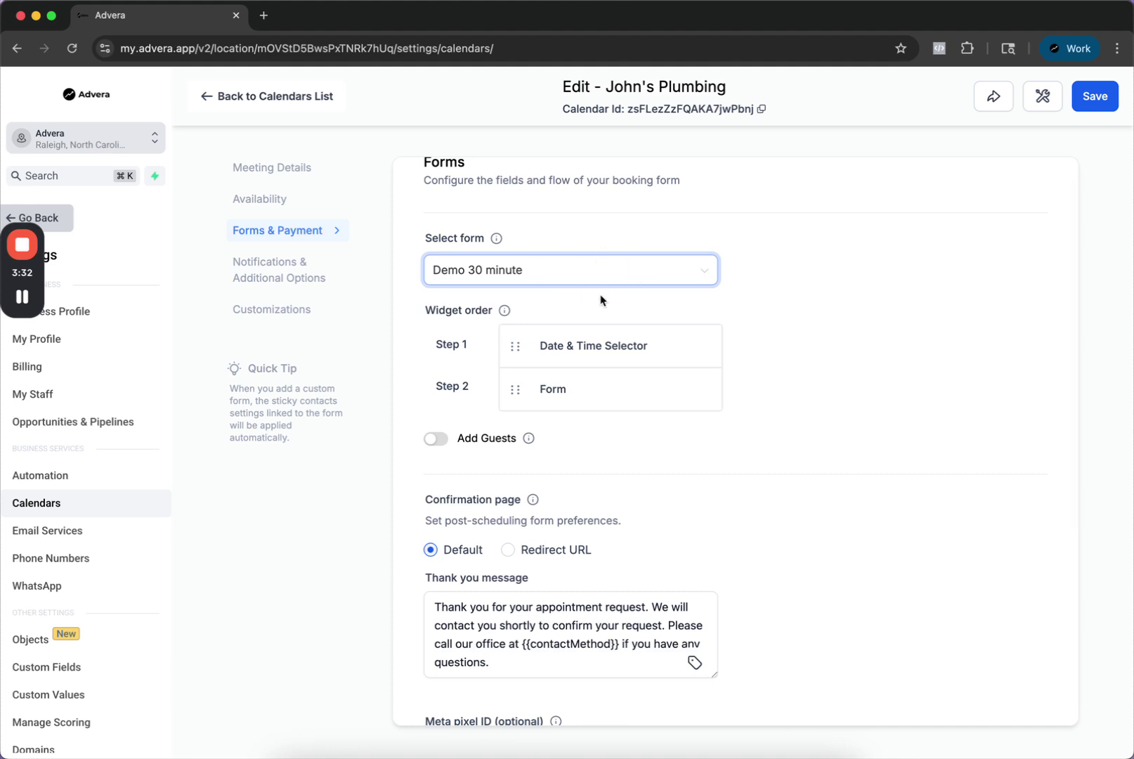
pyautogui.scroll(-5, 608, 306)
pyautogui.scroll(-2, 608, 306)
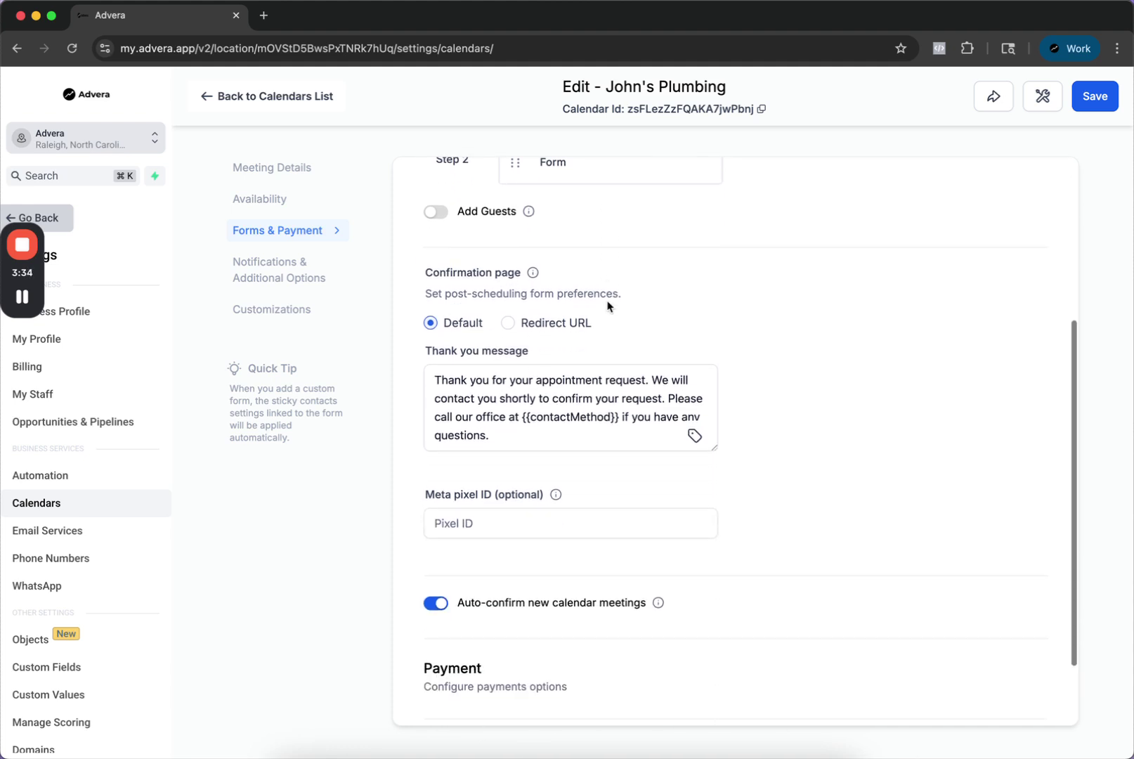
pyautogui.click(485, 370)
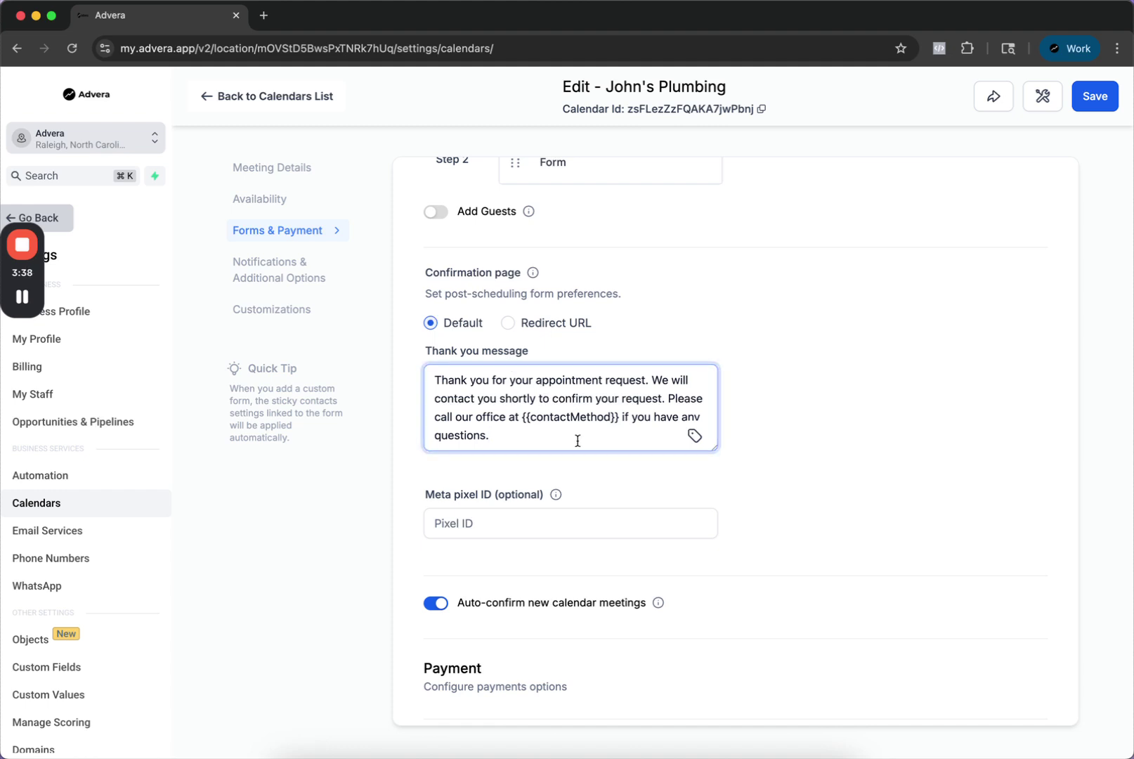
pyautogui.scroll(-3, 614, 409)
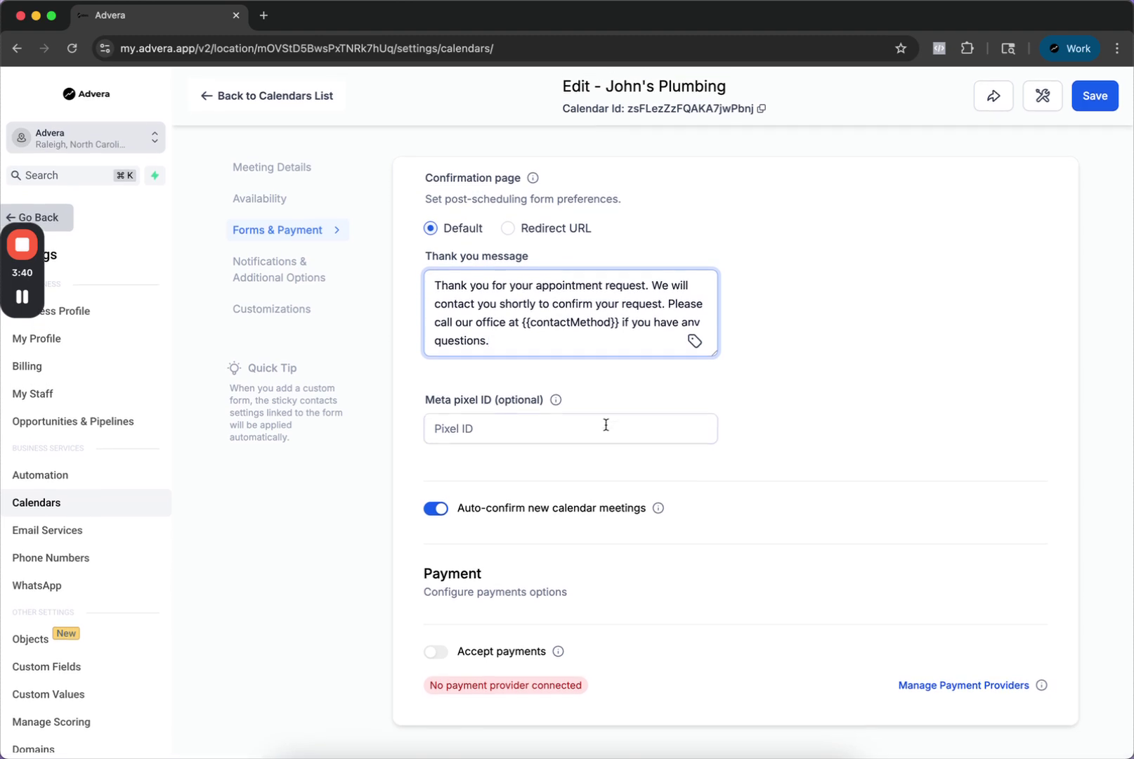
pyautogui.click(537, 421)
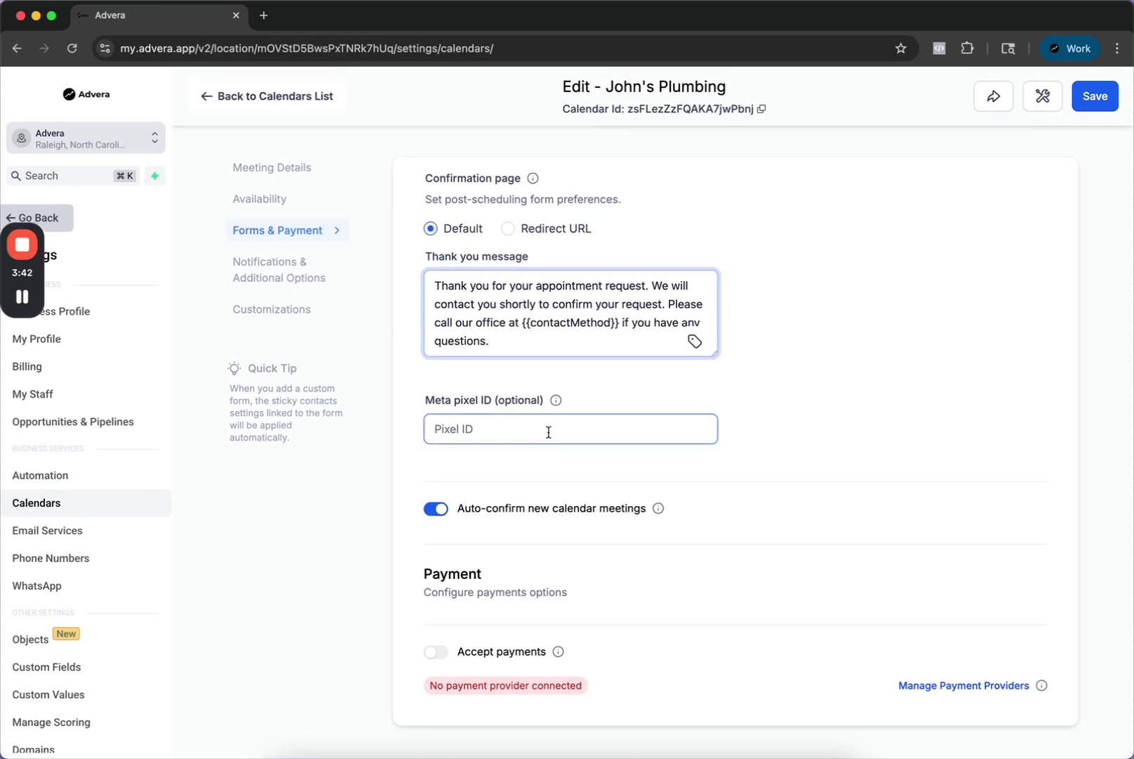
pyautogui.click(623, 341)
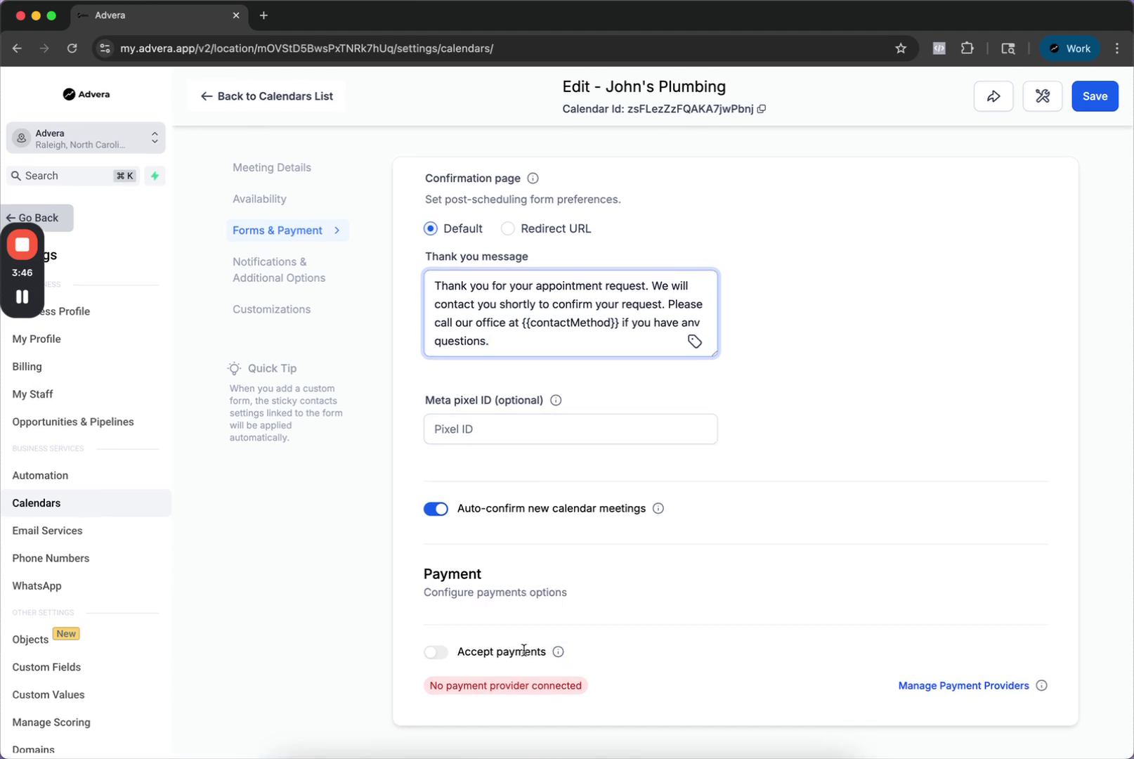
pyautogui.moveTo(537, 653); pyautogui.dragTo(467, 651)
pyautogui.click(469, 651)
pyautogui.scroll(5, 477, 567)
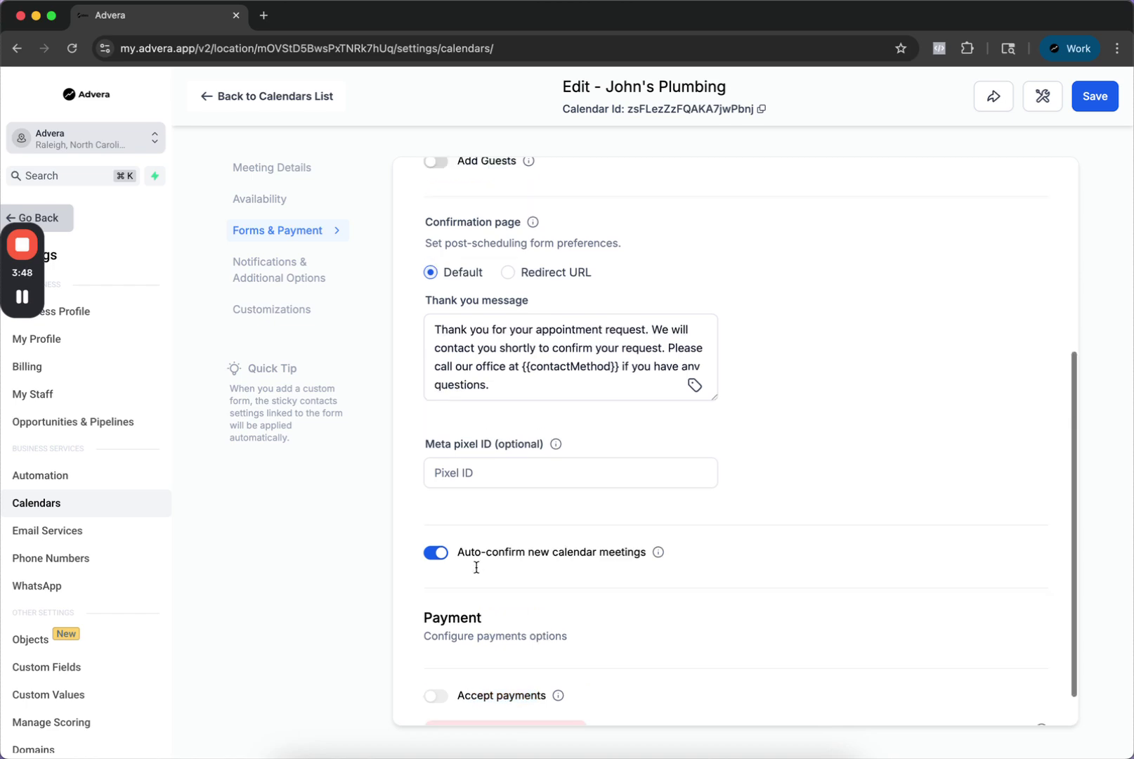
# Step: Review the calendar's appointment notifications and its cancellation and reschedule policy
pyautogui.click(291, 271)
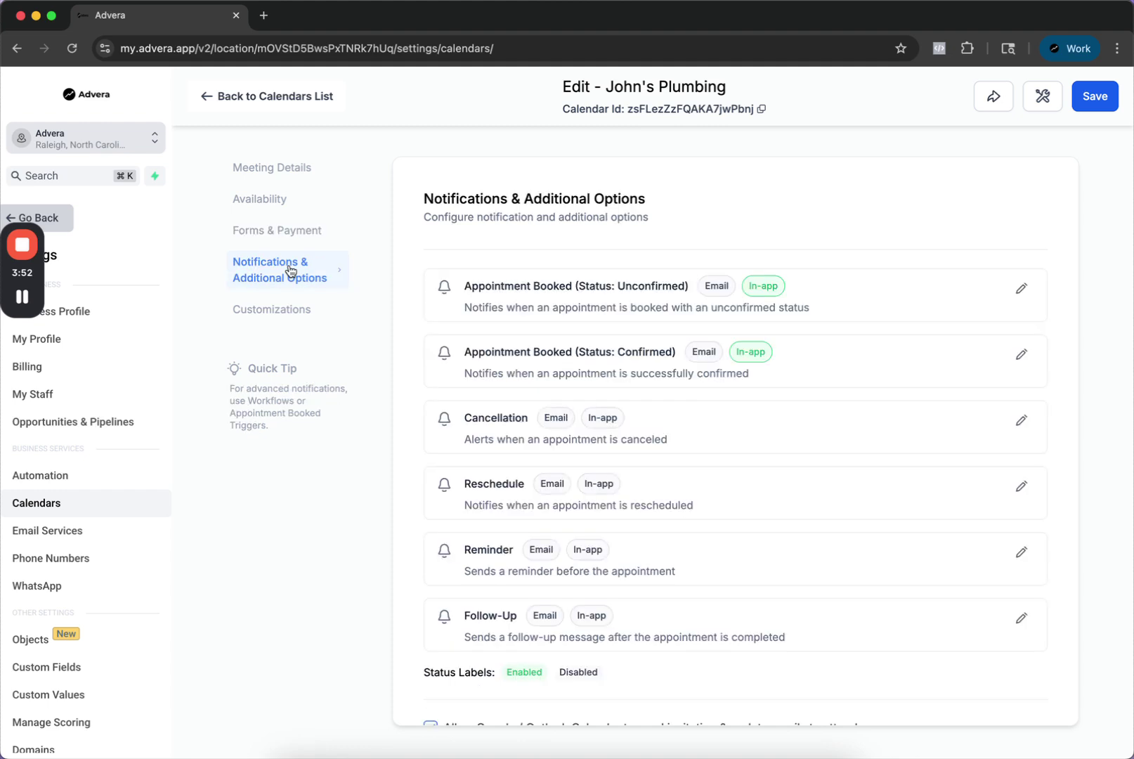
pyautogui.scroll(-6, 679, 457)
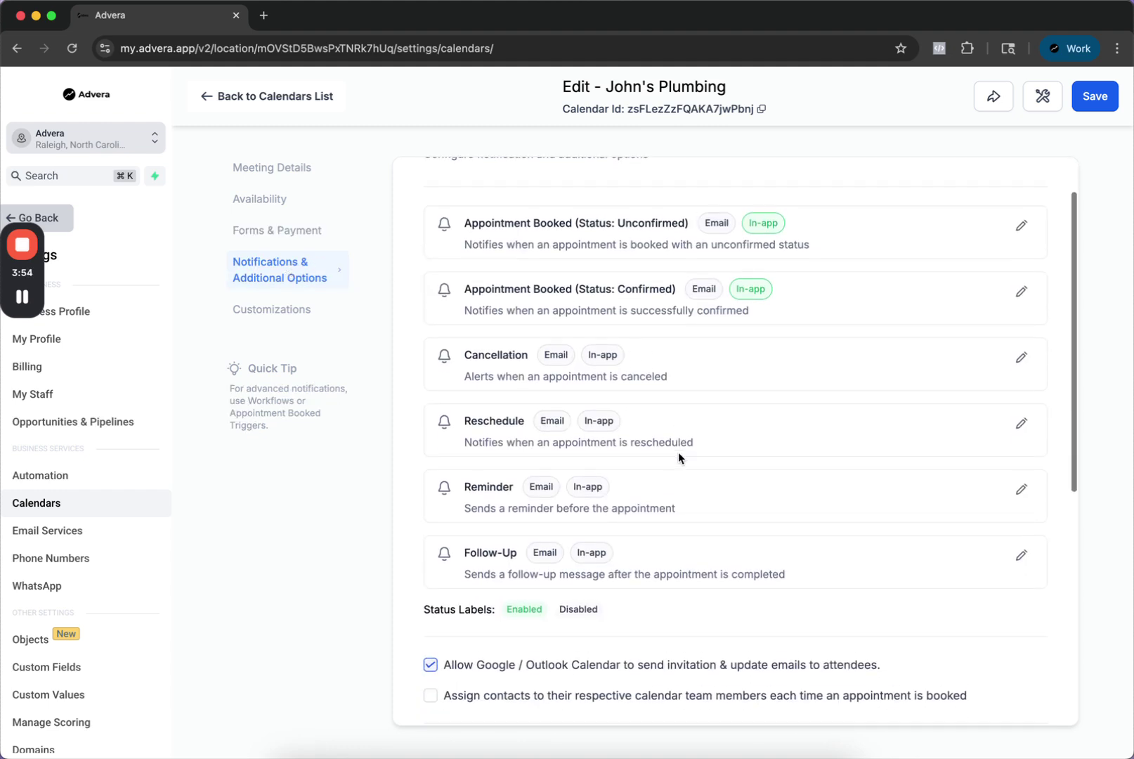
pyautogui.scroll(-1, 678, 452)
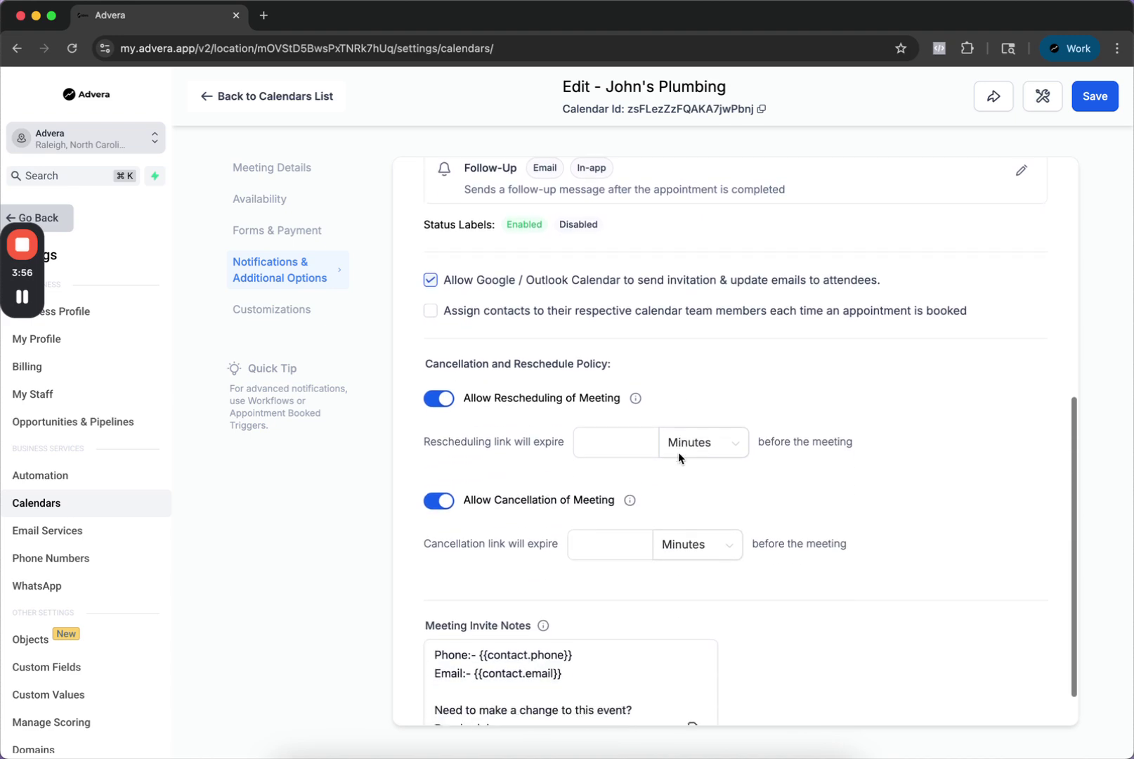
pyautogui.scroll(7, 678, 452)
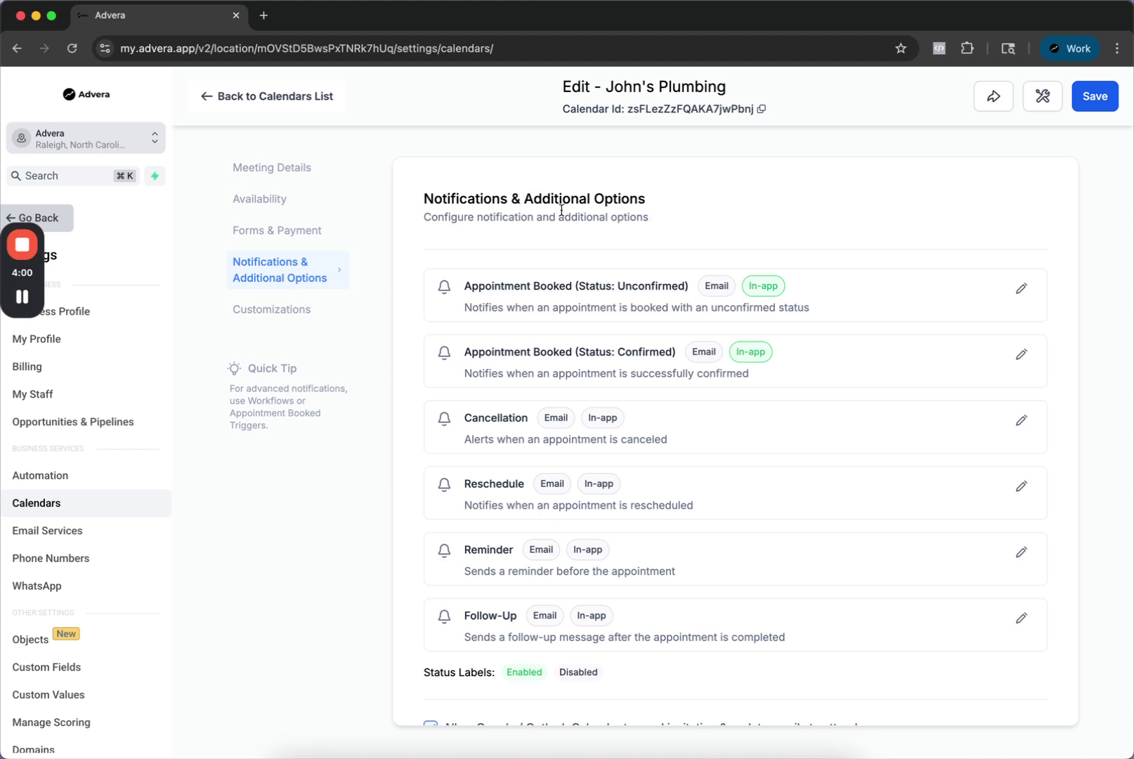
# Step: Change the Neo calendar widget's primary color to magenta #FC00B9FF in the customization settings
pyautogui.click(293, 308)
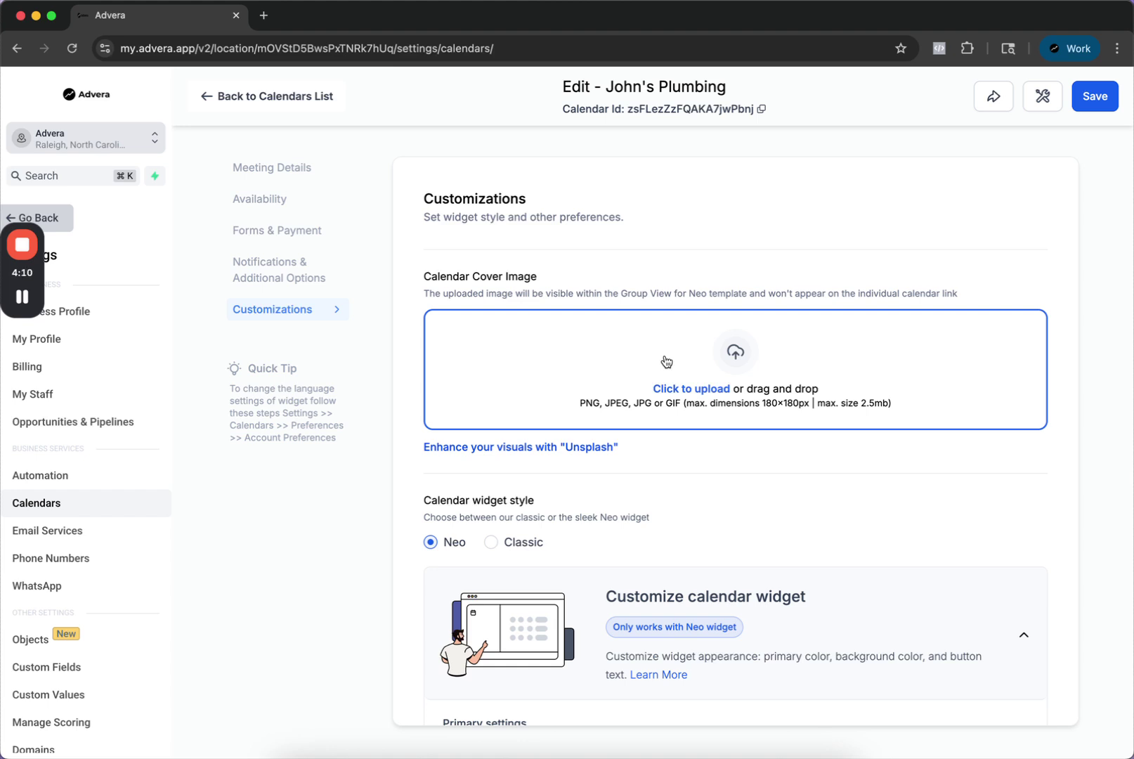
pyautogui.scroll(-3, 666, 362)
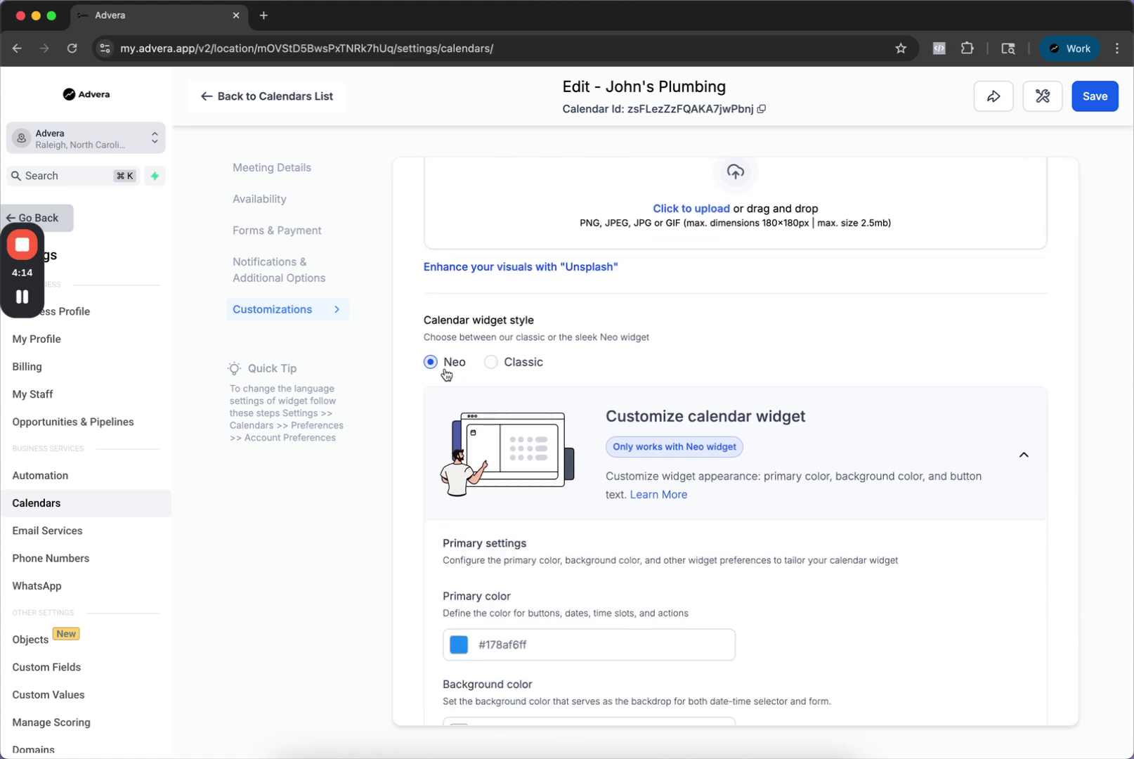
pyautogui.scroll(-4, 456, 374)
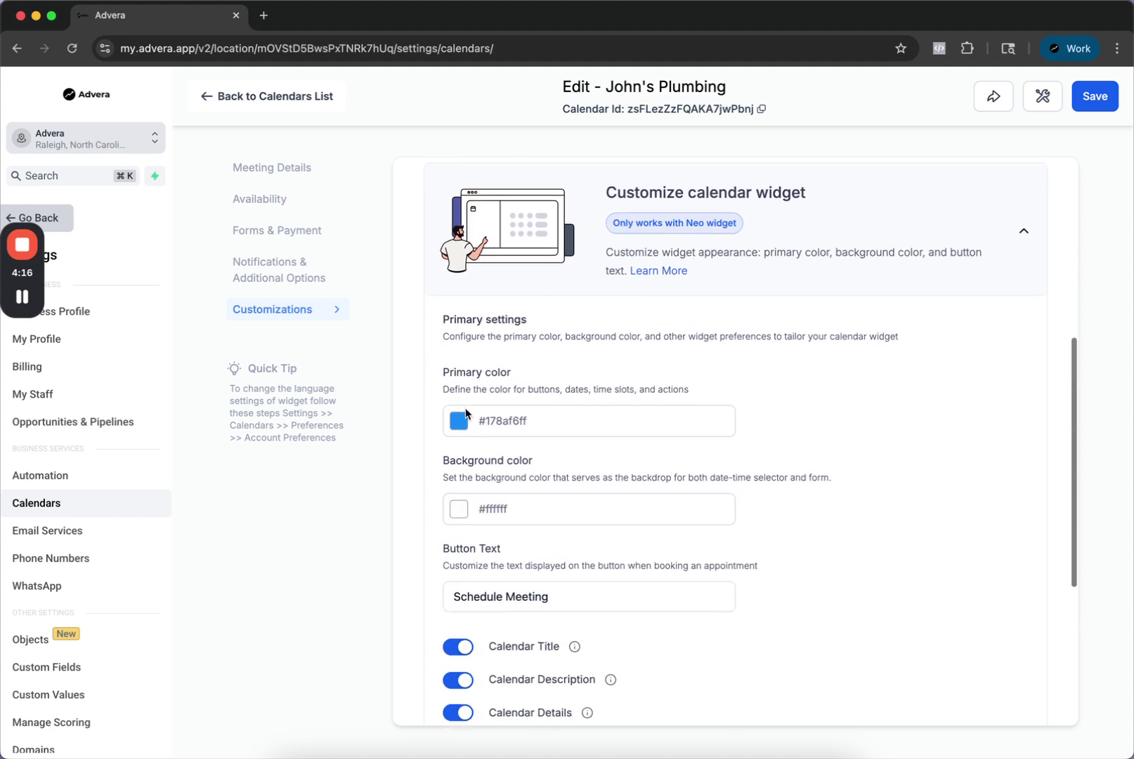
pyautogui.click(458, 423)
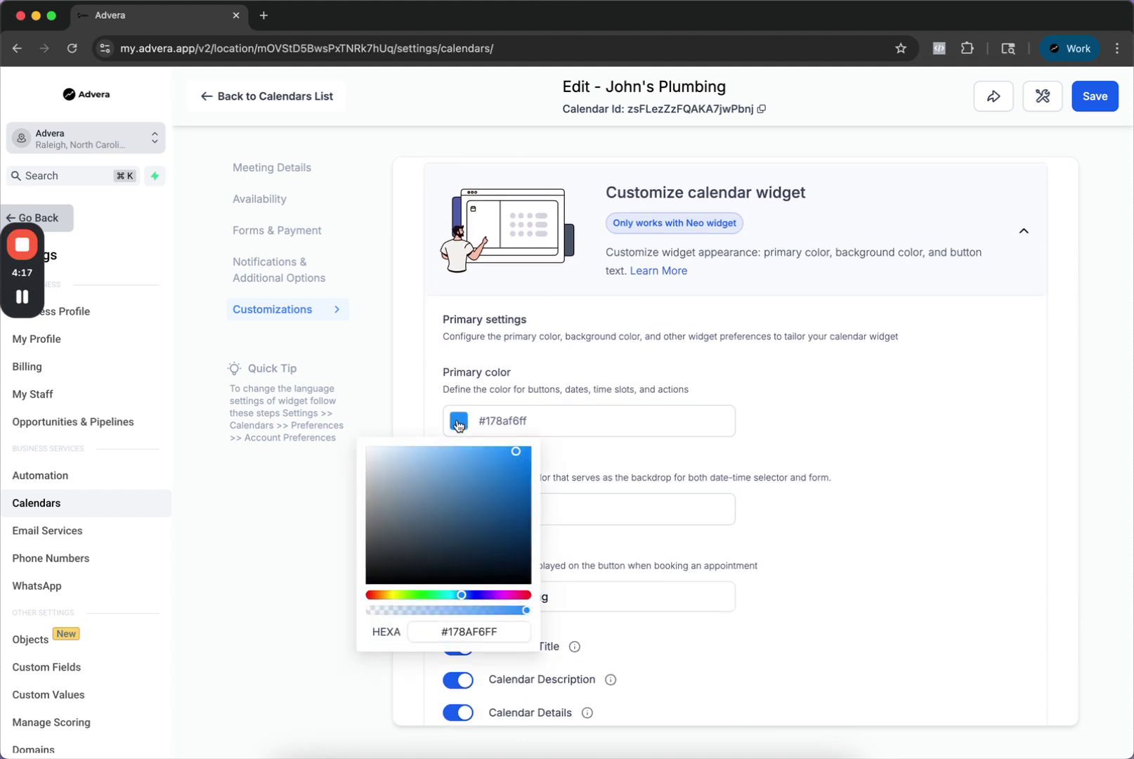
pyautogui.click(509, 595)
pyautogui.moveTo(516, 451); pyautogui.dragTo(586, 450)
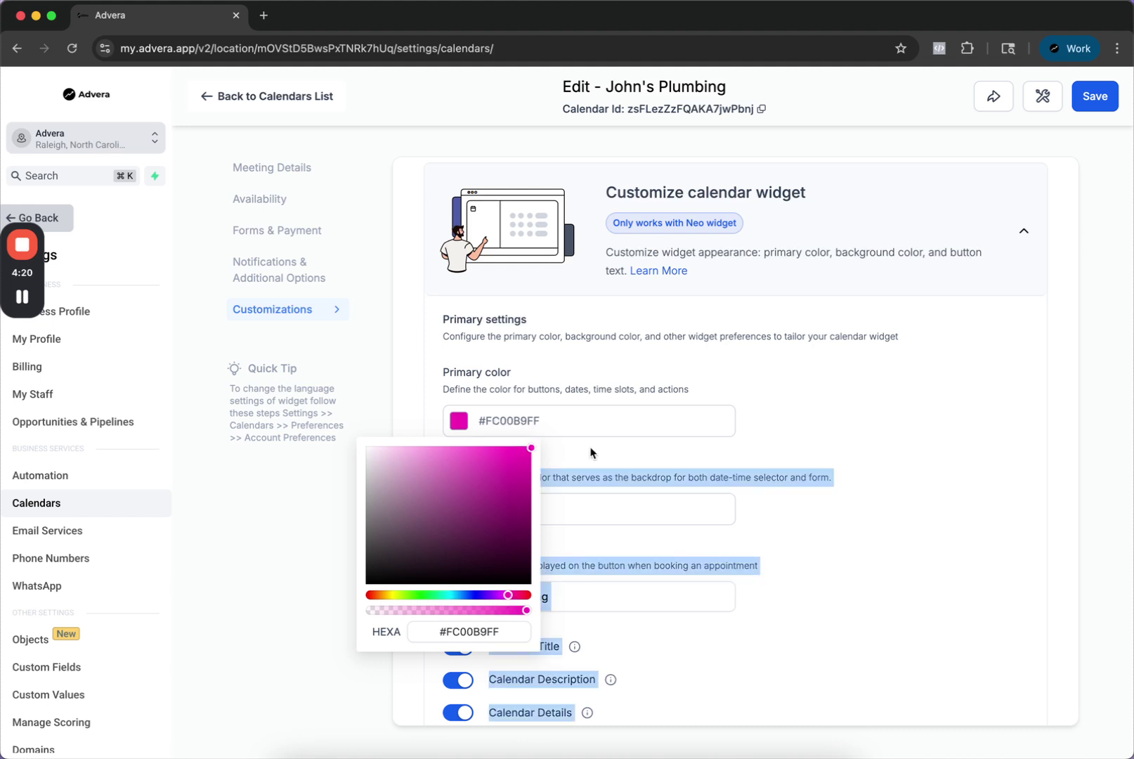
pyautogui.click(585, 452)
pyautogui.scroll(-2, 585, 453)
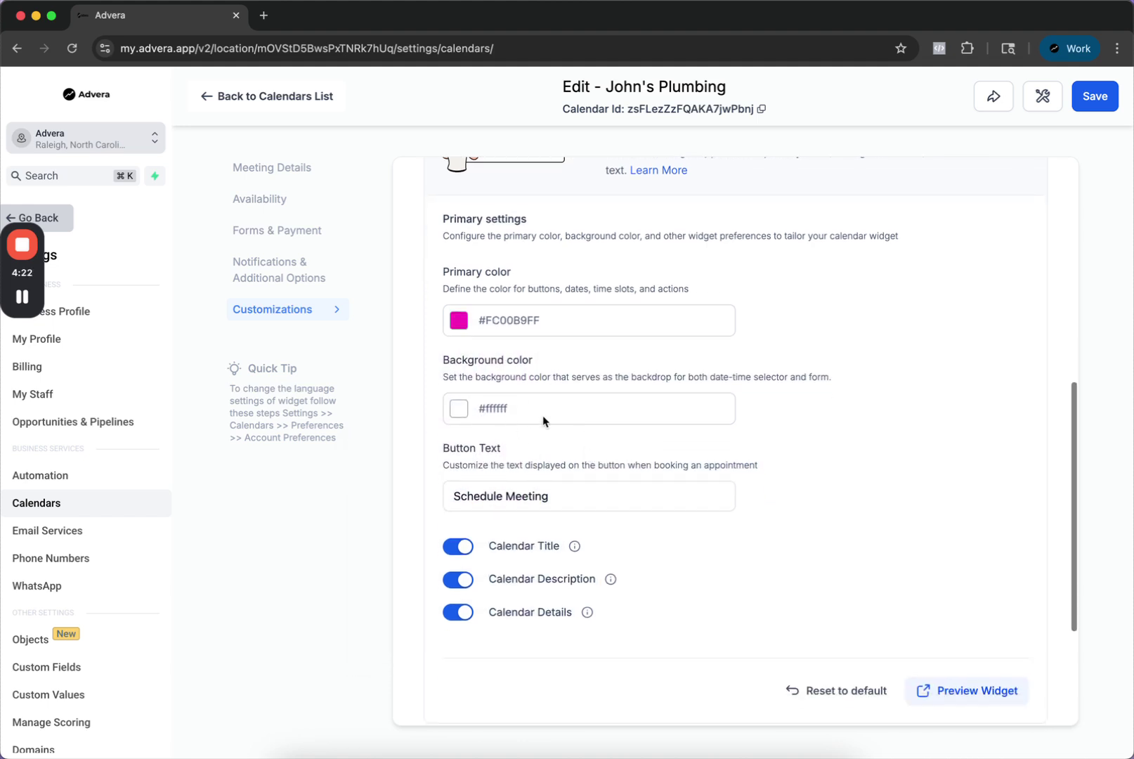
# Step: Change the calendar widget's button text to "Book Your Meeting"
pyautogui.click(581, 490)
pyautogui.scroll(-2, 580, 484)
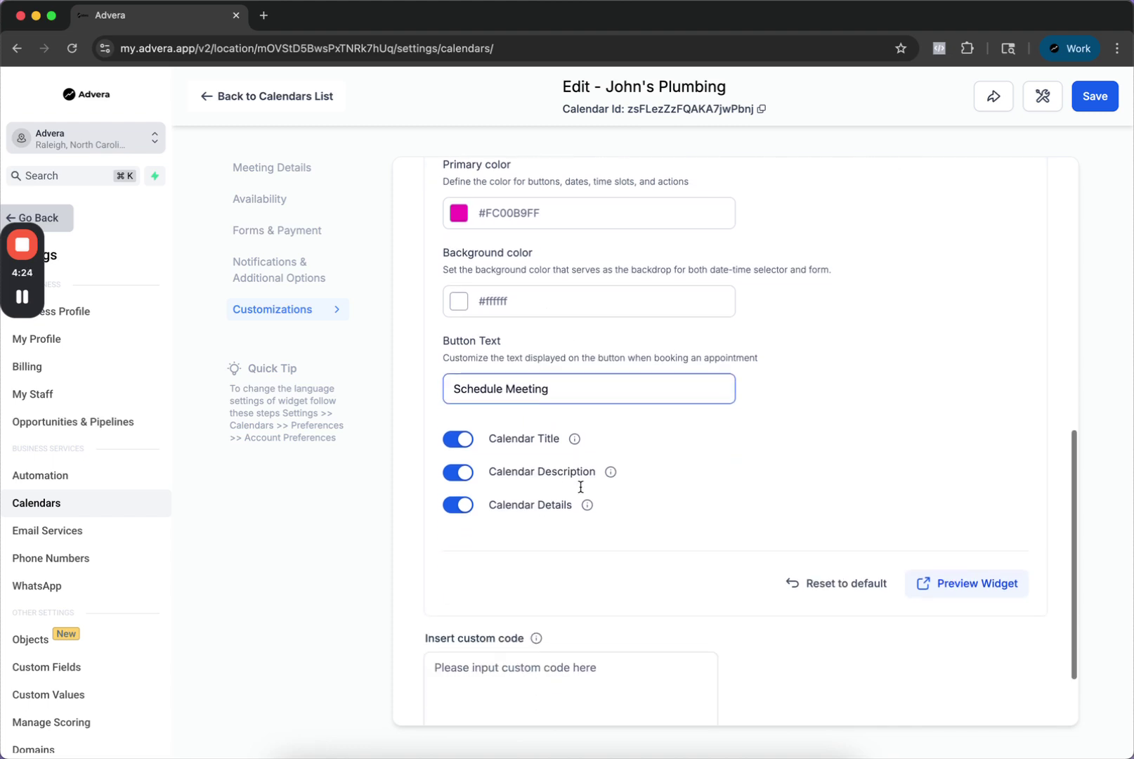
pyautogui.moveTo(599, 391); pyautogui.dragTo(395, 385)
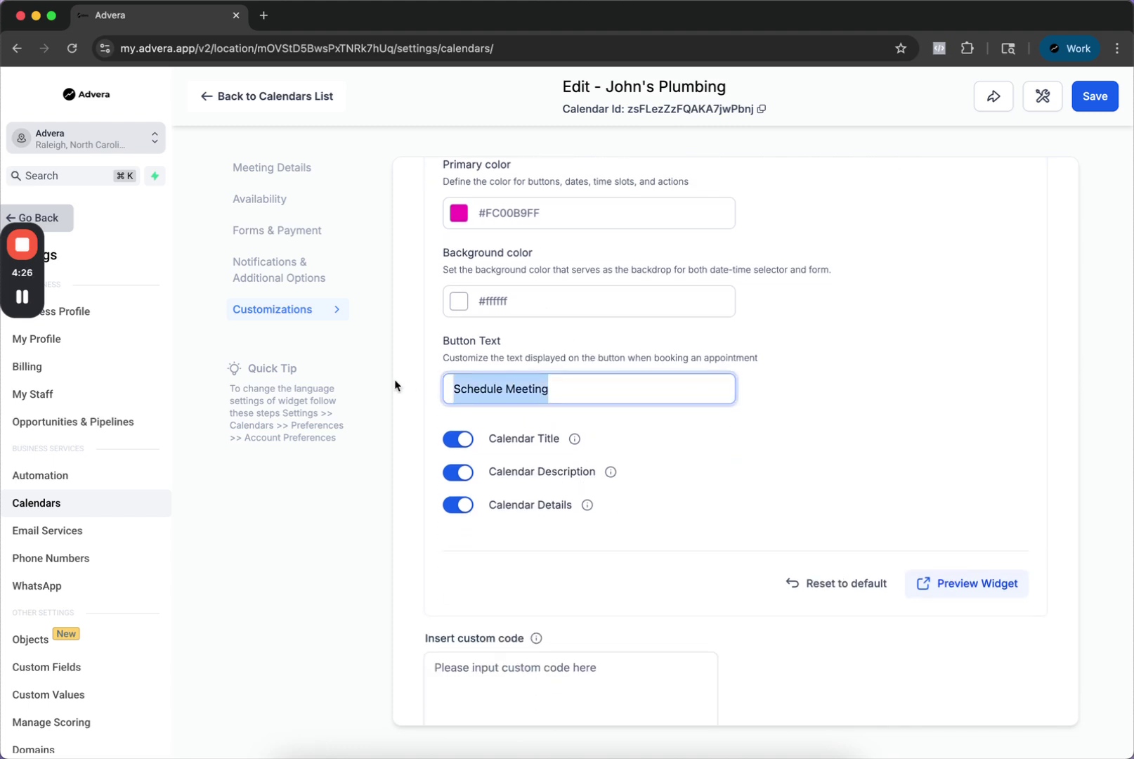
pyautogui.write('Book Your')
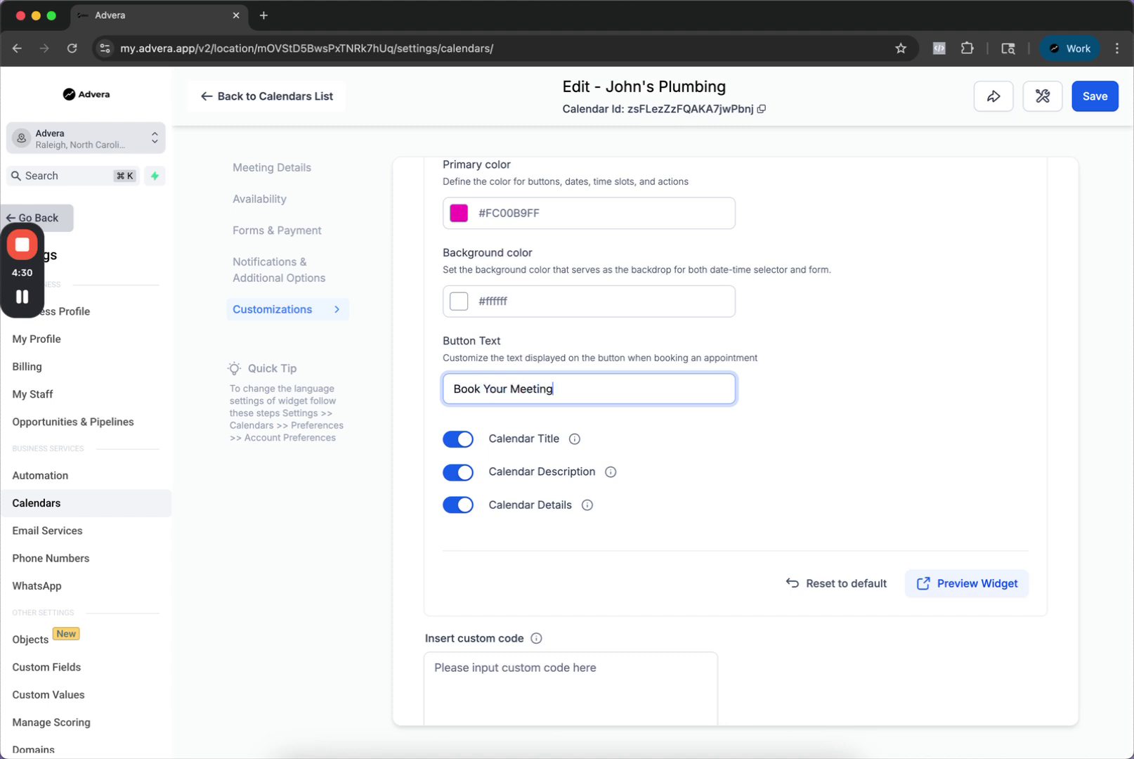
pyautogui.click(703, 424)
# Step: Preview the calendar widget, try several August dates, and choose the 08:00 AM slot on Thursday, August 14, 2025
pyautogui.scroll(-2, 724, 432)
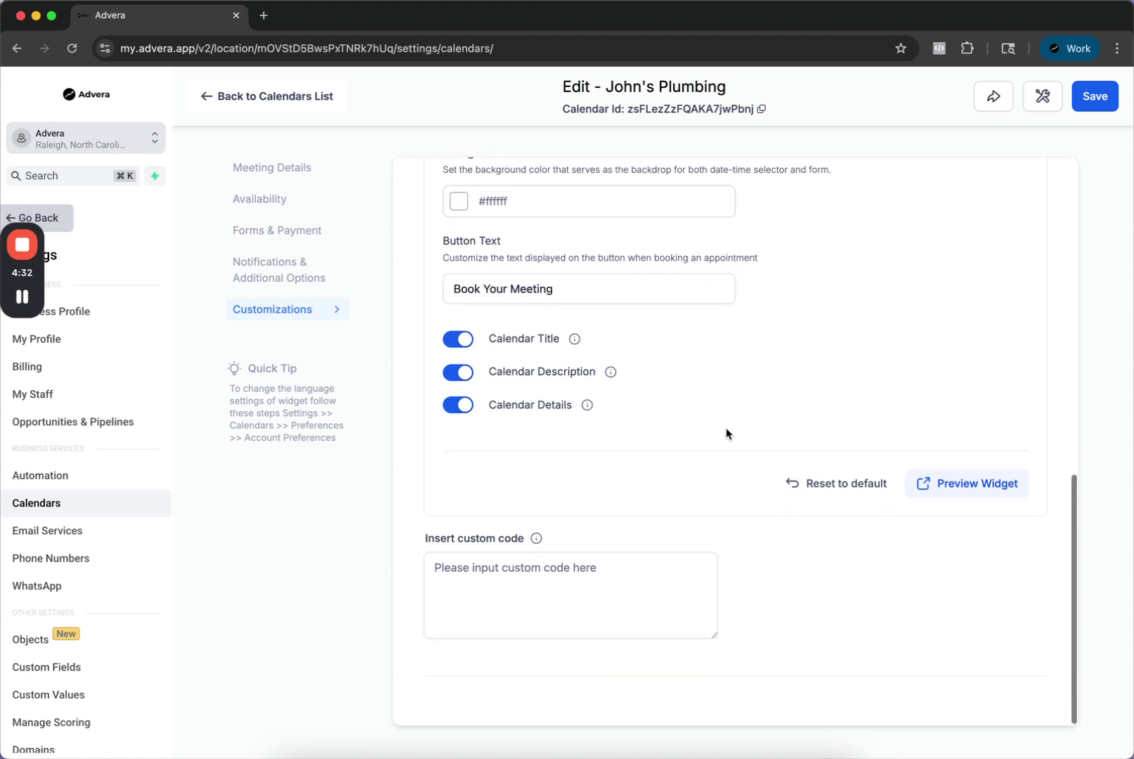
pyautogui.click(962, 489)
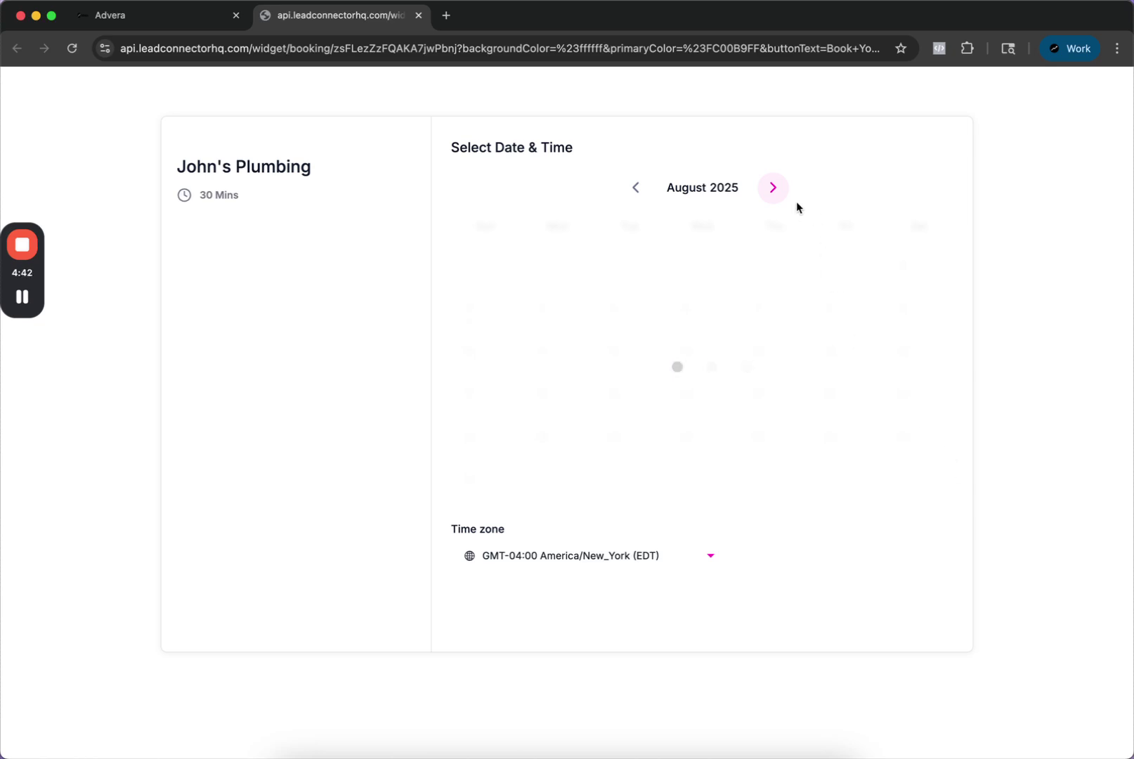
pyautogui.click(567, 310)
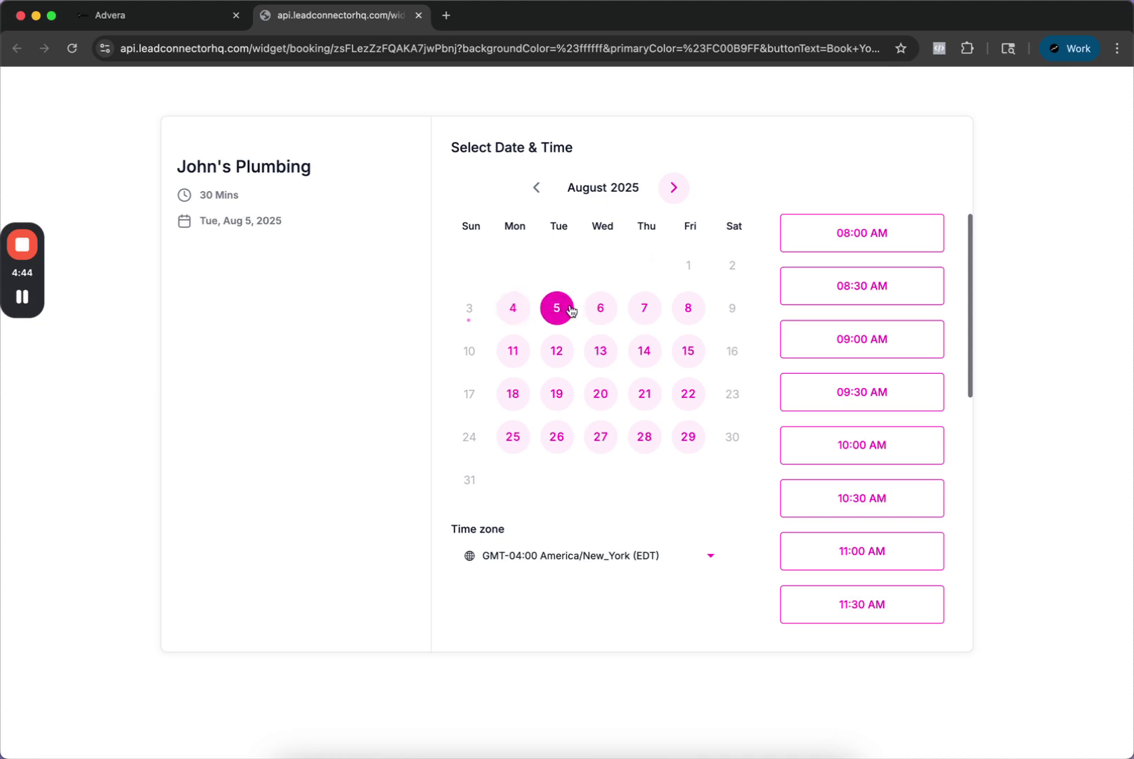
pyautogui.click(601, 311)
pyautogui.click(646, 315)
pyautogui.click(690, 317)
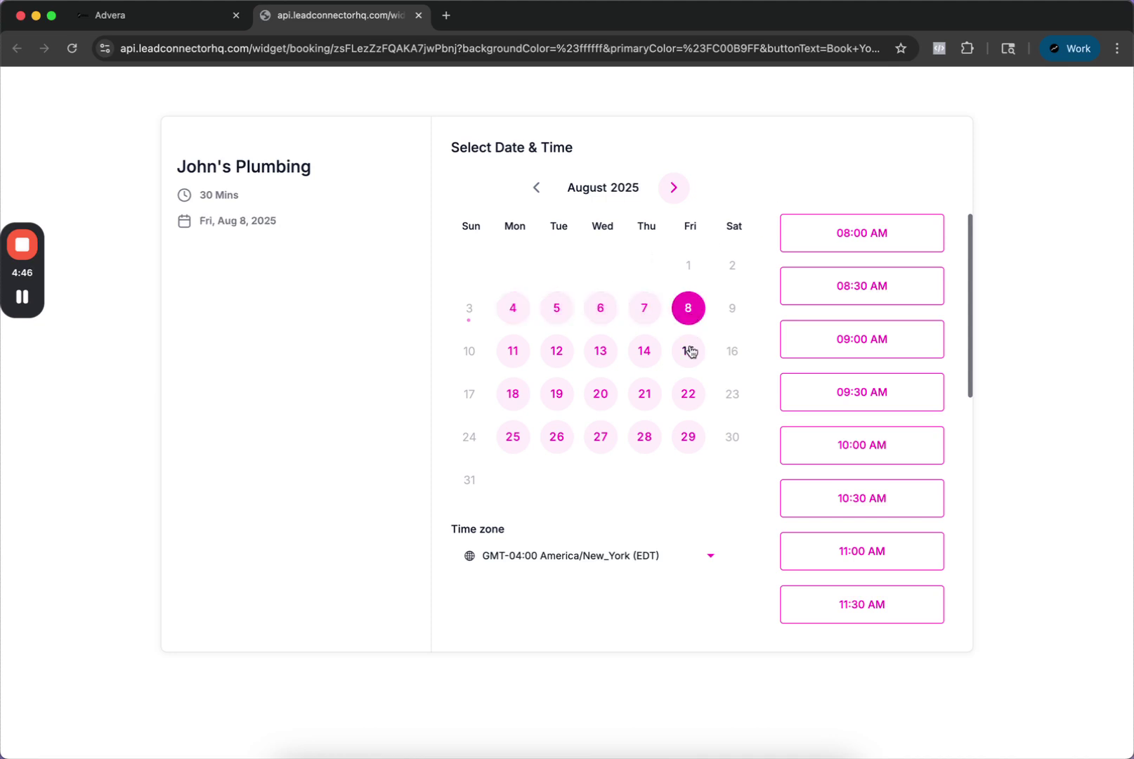
pyautogui.click(690, 351)
pyautogui.click(642, 350)
pyautogui.click(852, 236)
pyautogui.click(908, 226)
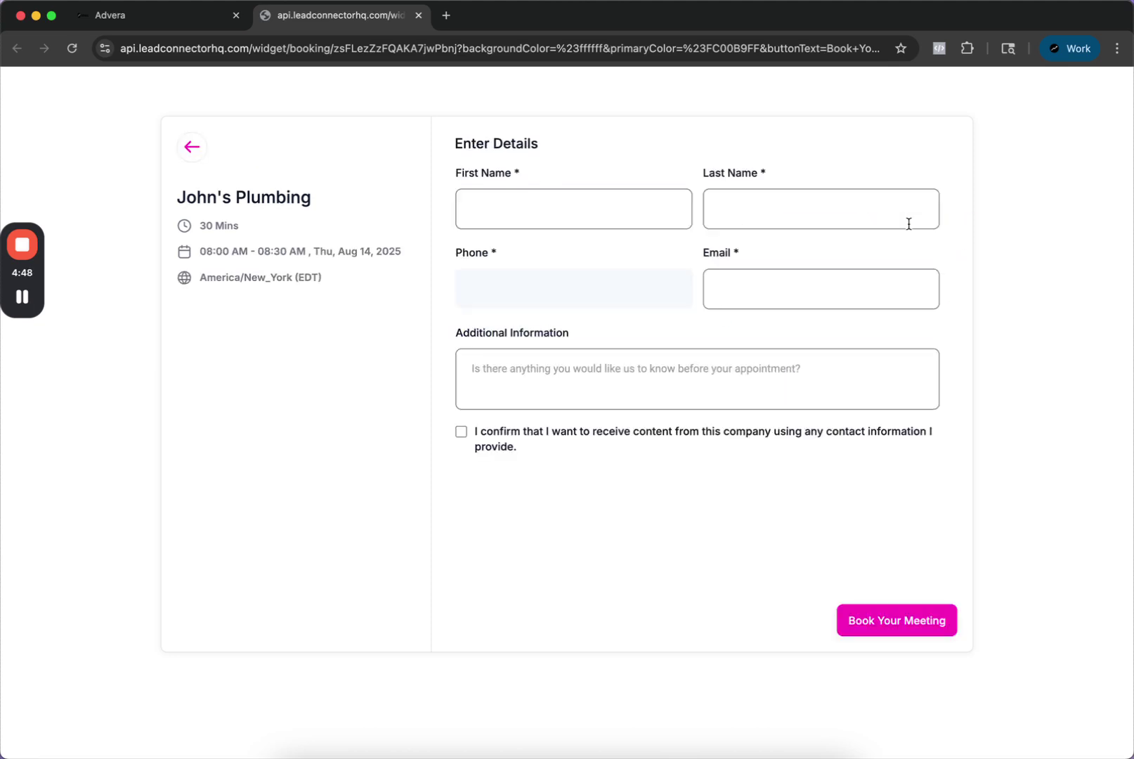
# Step: Examine the name, phone, email and additional information fields on the preview's details form
pyautogui.click(616, 205)
pyautogui.click(820, 210)
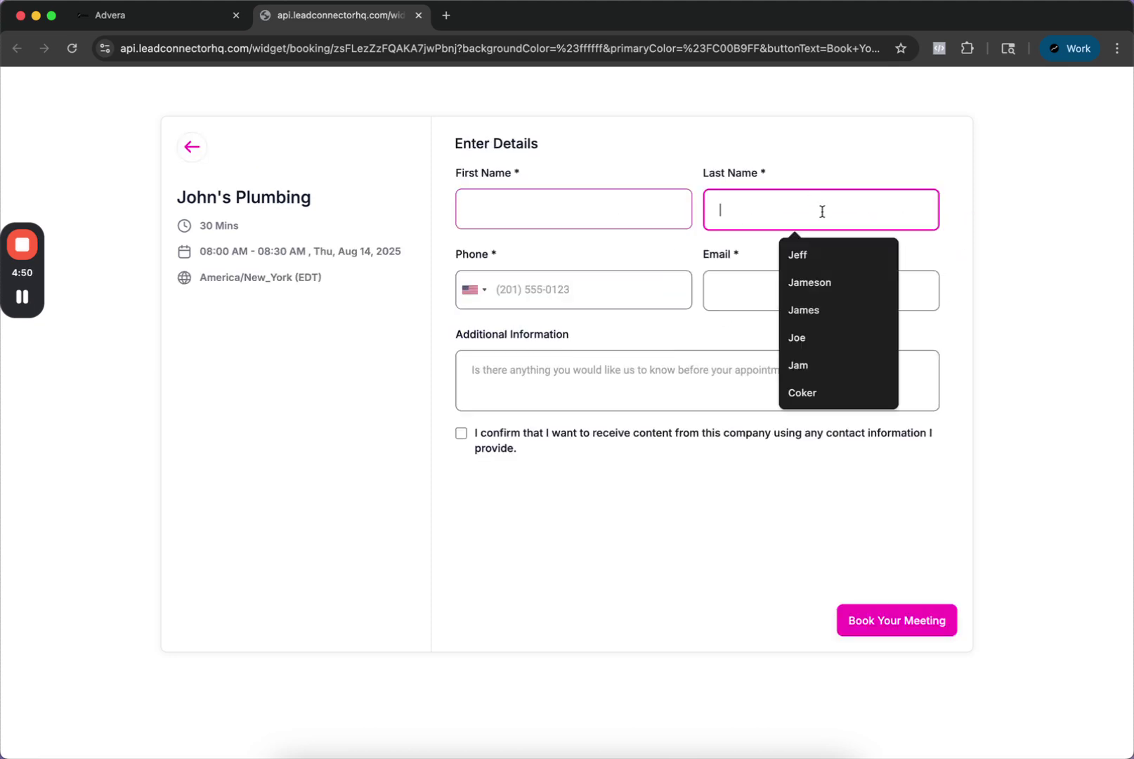
pyautogui.click(742, 288)
pyautogui.click(604, 398)
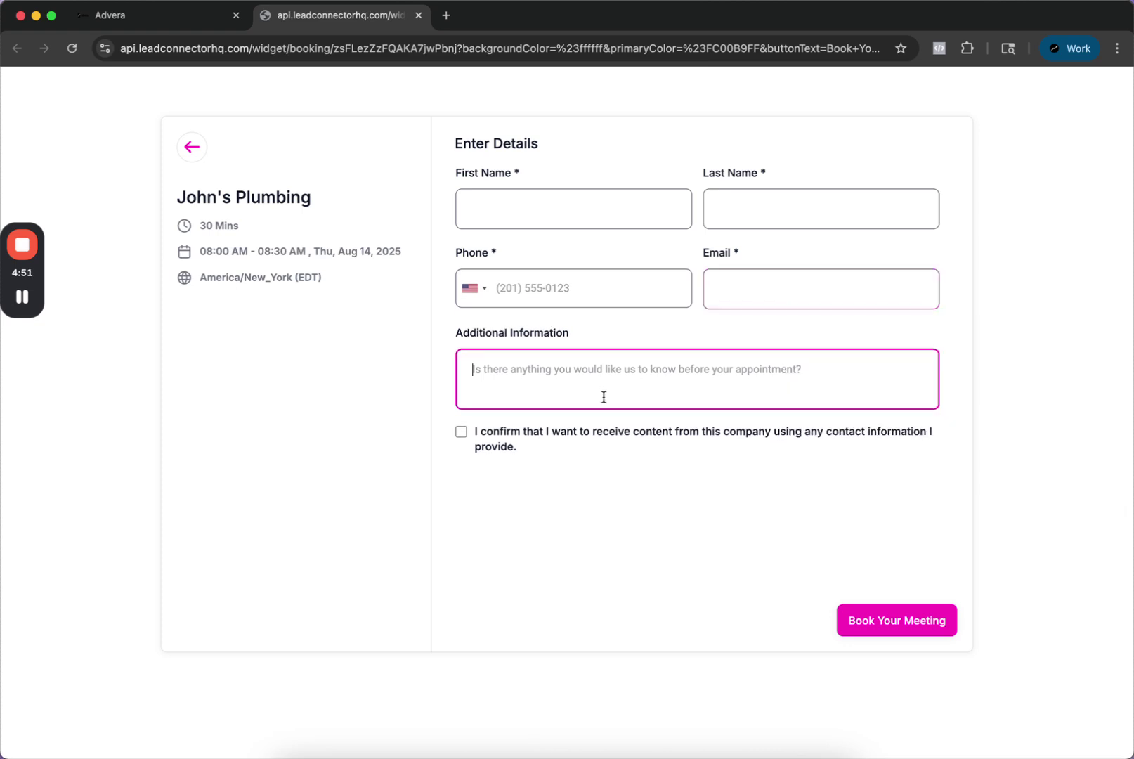
pyautogui.click(613, 304)
pyautogui.click(600, 210)
# Step: Close the widget preview and save the John's Plumbing calendar
pyautogui.click(418, 14)
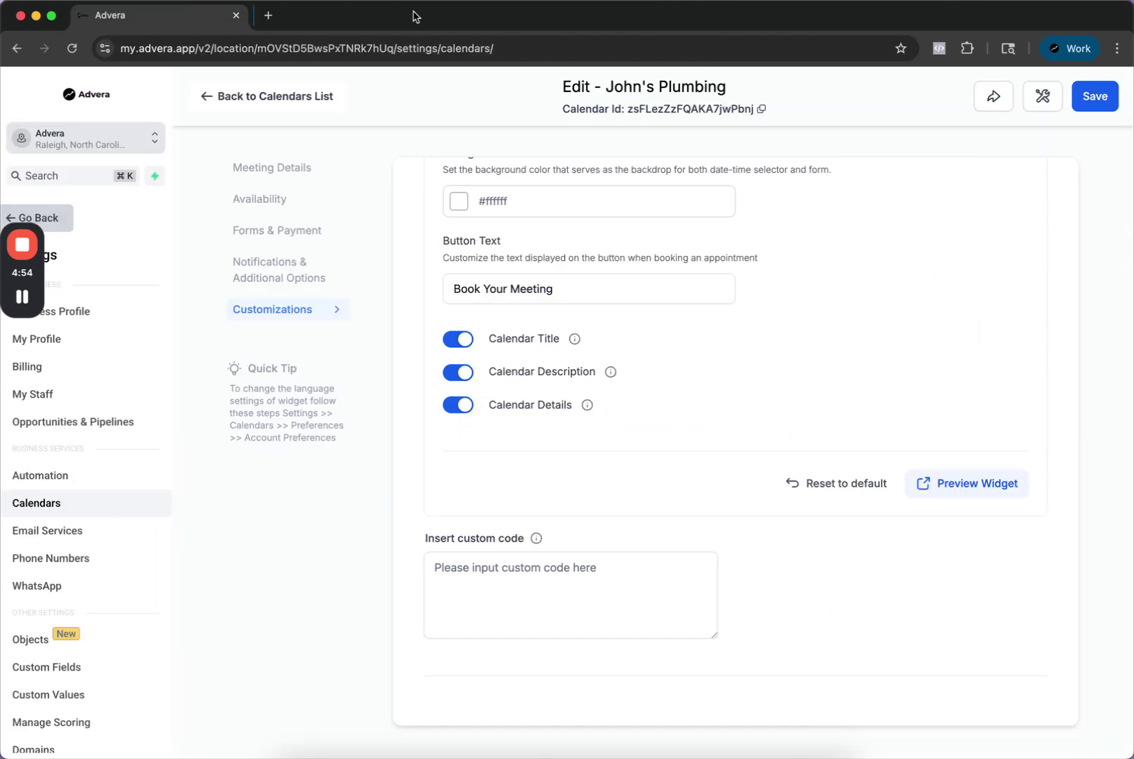
pyautogui.click(1091, 100)
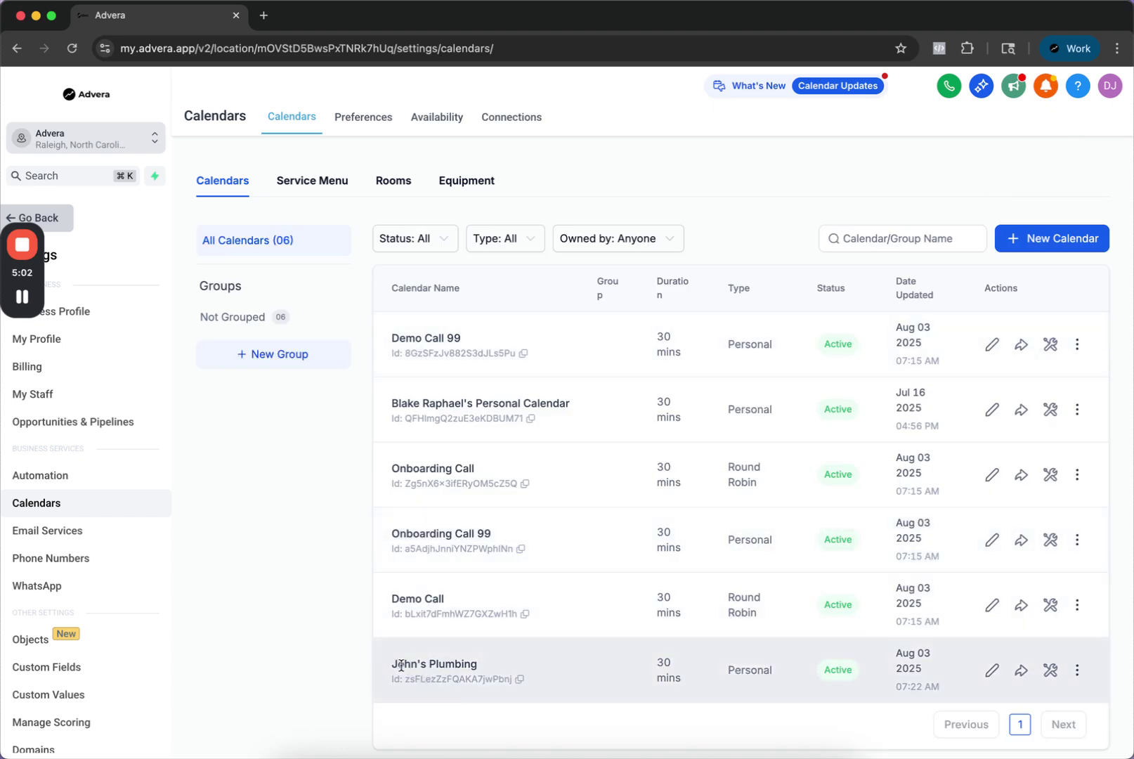
# Step: Open the share options of the John's Plumbing calendar and review its scheduling link and permanent link
pyautogui.click(1022, 671)
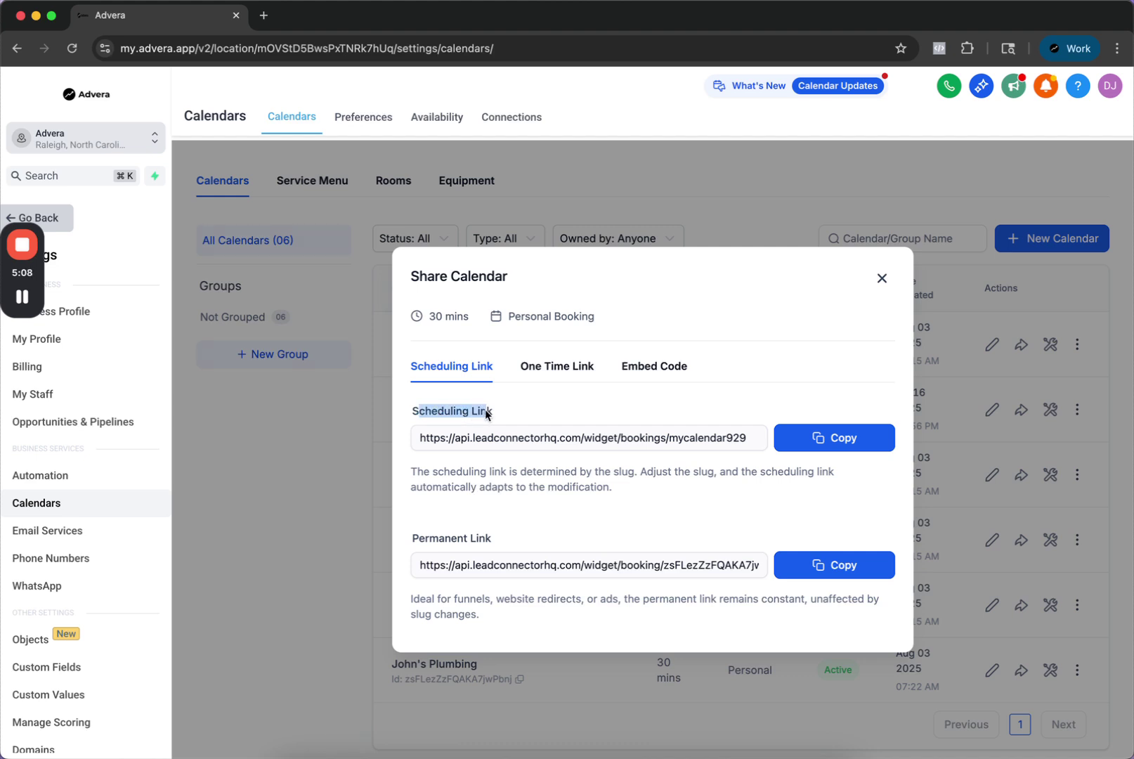
pyautogui.moveTo(504, 413); pyautogui.dragTo(535, 411)
pyautogui.click(404, 409)
pyautogui.click(535, 410)
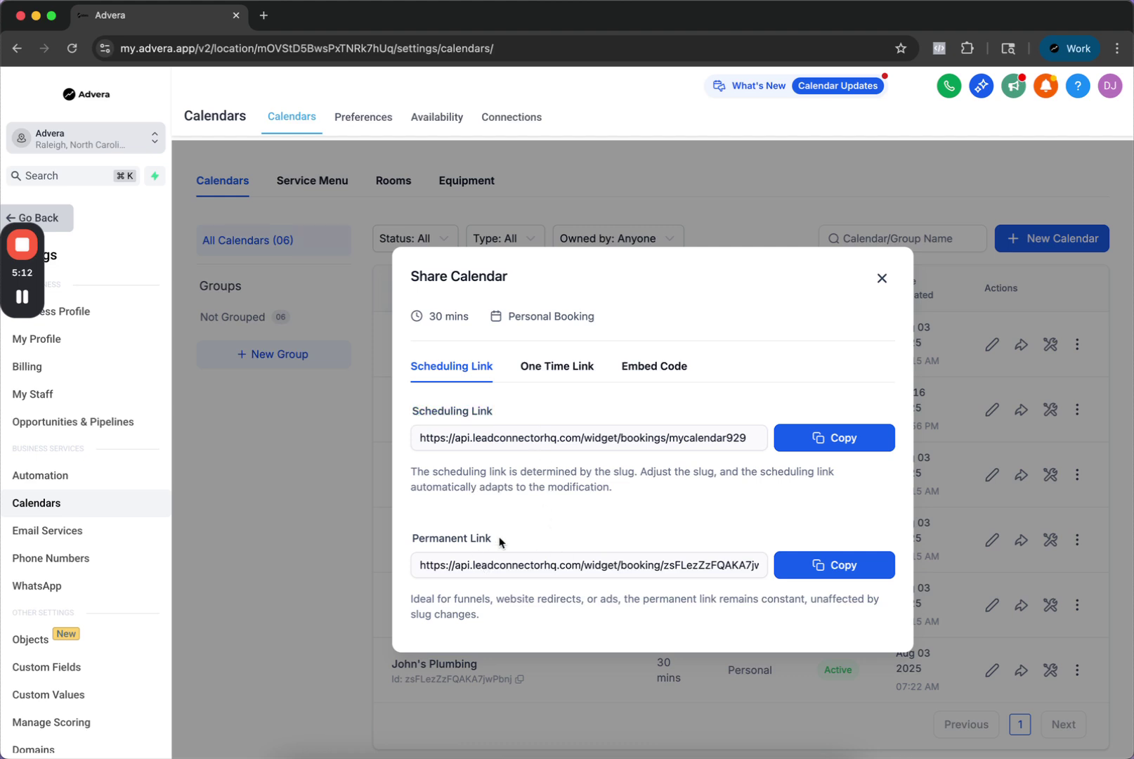
pyautogui.moveTo(503, 543); pyautogui.dragTo(398, 540)
pyautogui.doubleClick(407, 541)
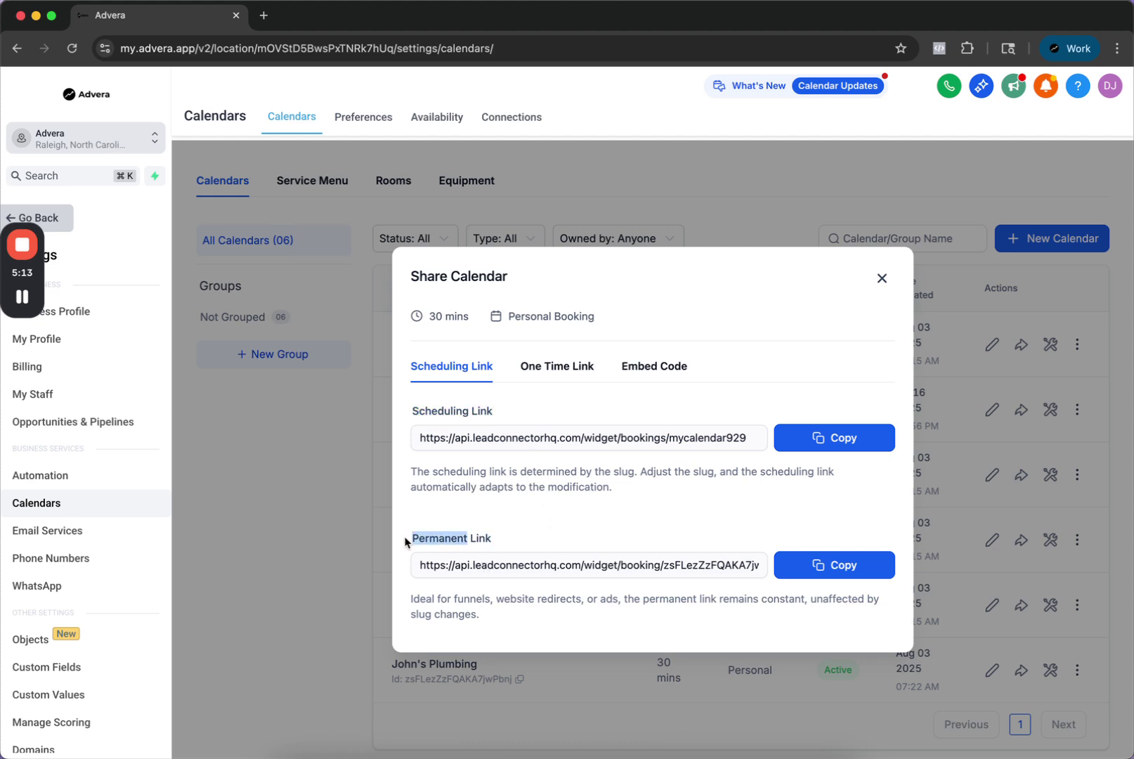
pyautogui.click(494, 540)
# Step: Copy the calendar's scheduling link and open it in a new browser tab
pyautogui.click(844, 441)
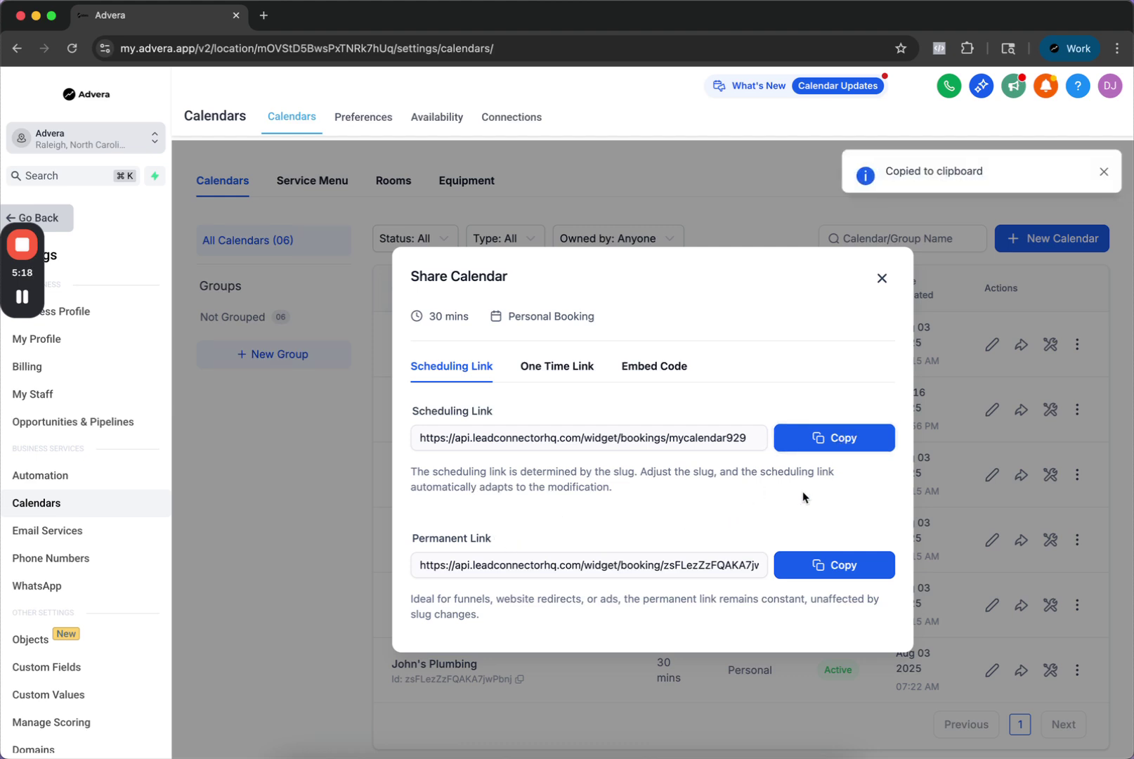
pyautogui.press('super+t')
pyautogui.press('super+v')
pyautogui.press('Return')
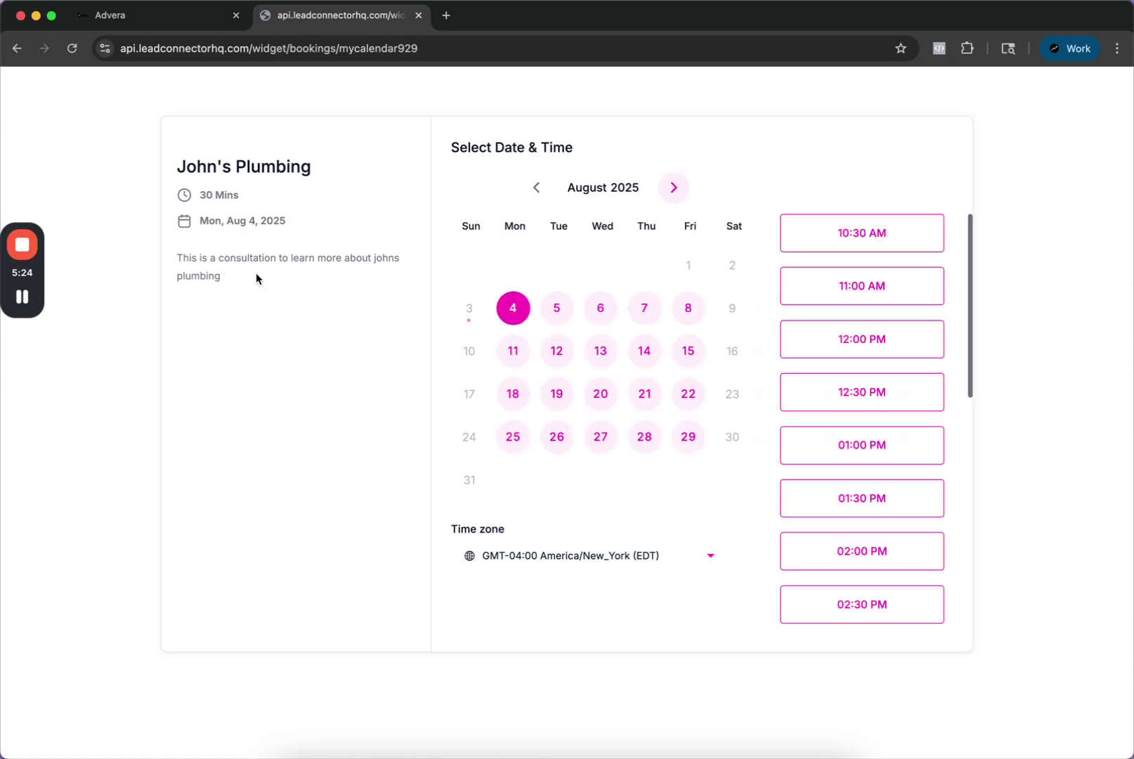
# Step: Check the calendar description on the live booking page and choose the 08:30 AM slot on Wednesday, August 6, 2025
pyautogui.moveTo(255, 279); pyautogui.dragTo(172, 264)
pyautogui.click(197, 263)
pyautogui.click(602, 313)
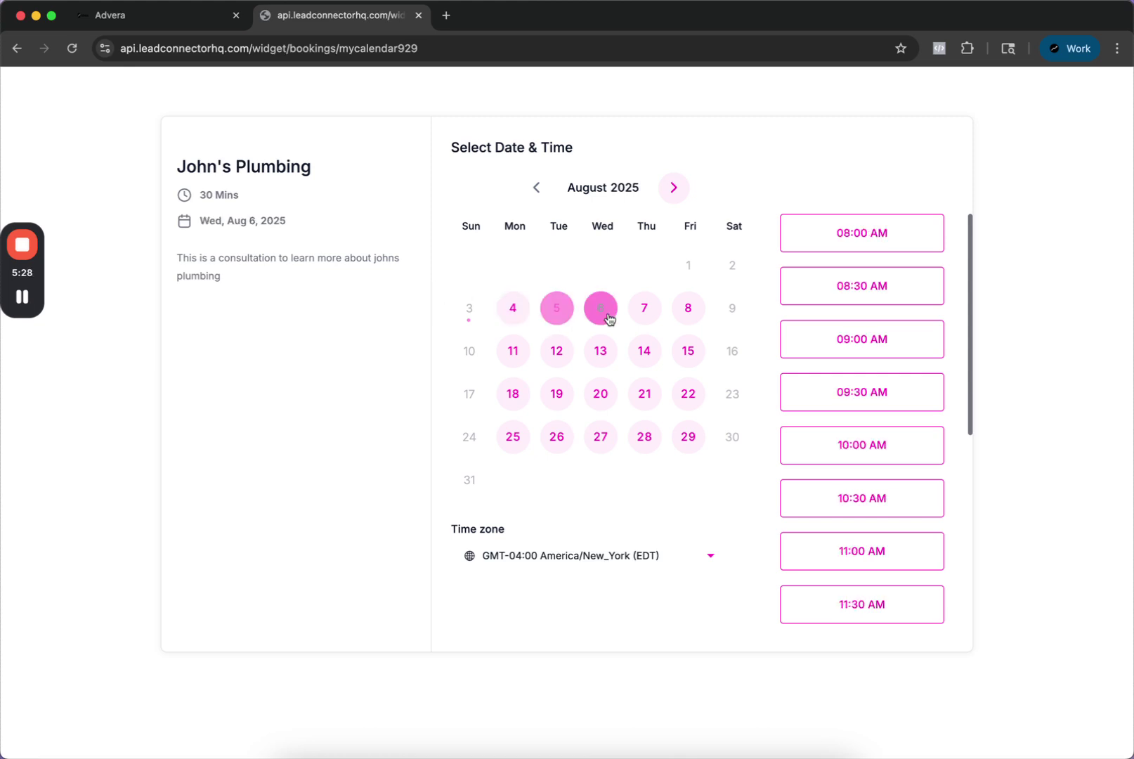
pyautogui.click(900, 293)
pyautogui.click(908, 292)
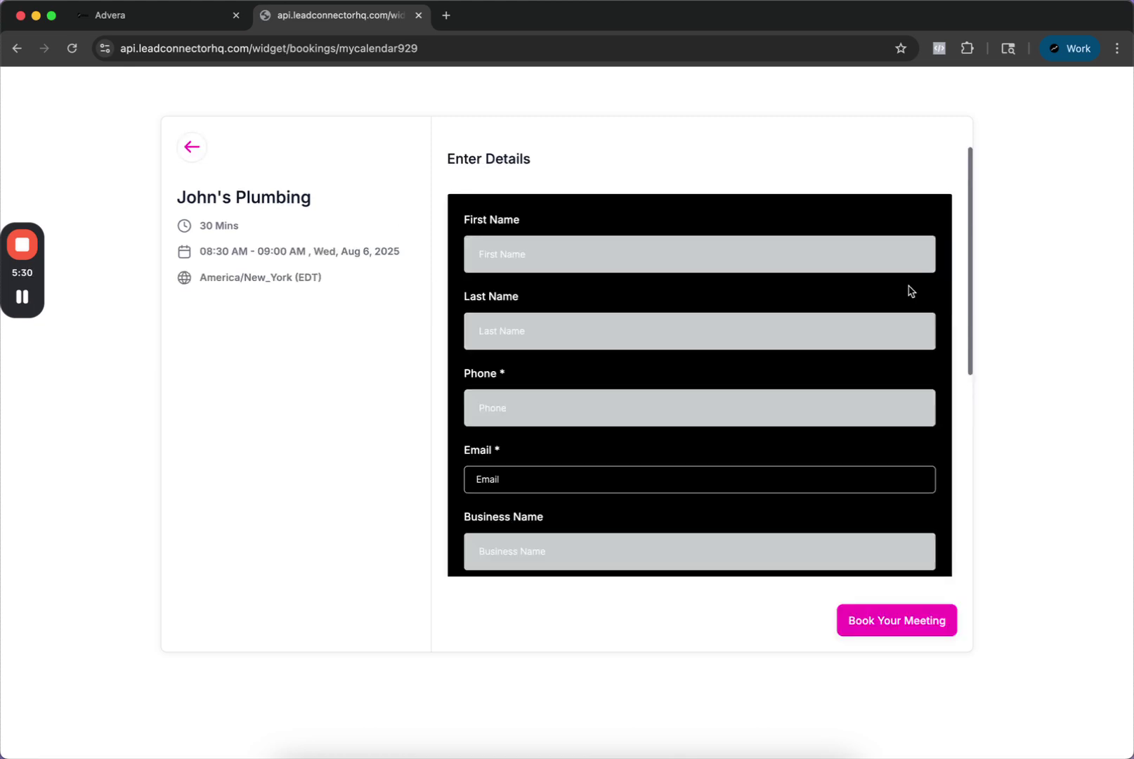
# Step: Examine the live booking form's fields from First Name to the goal question, and return to the date and time selection
pyautogui.scroll(-5, 658, 253)
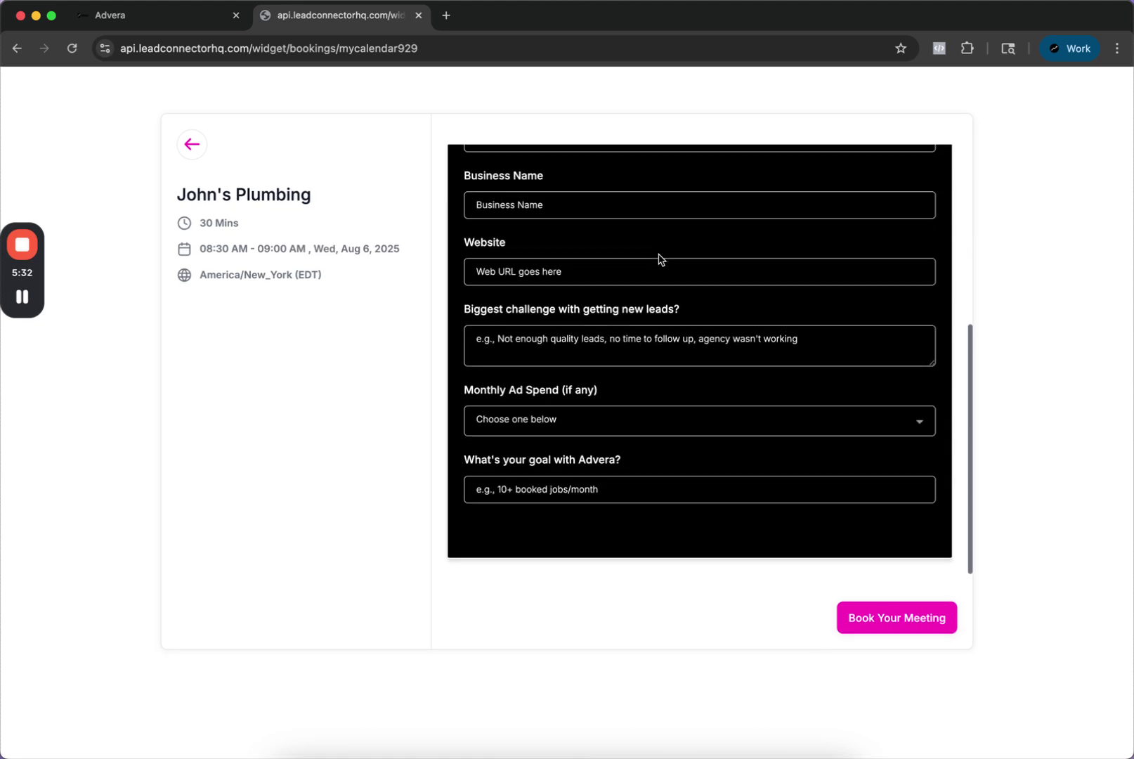
pyautogui.scroll(3, 659, 254)
pyautogui.scroll(2, 661, 260)
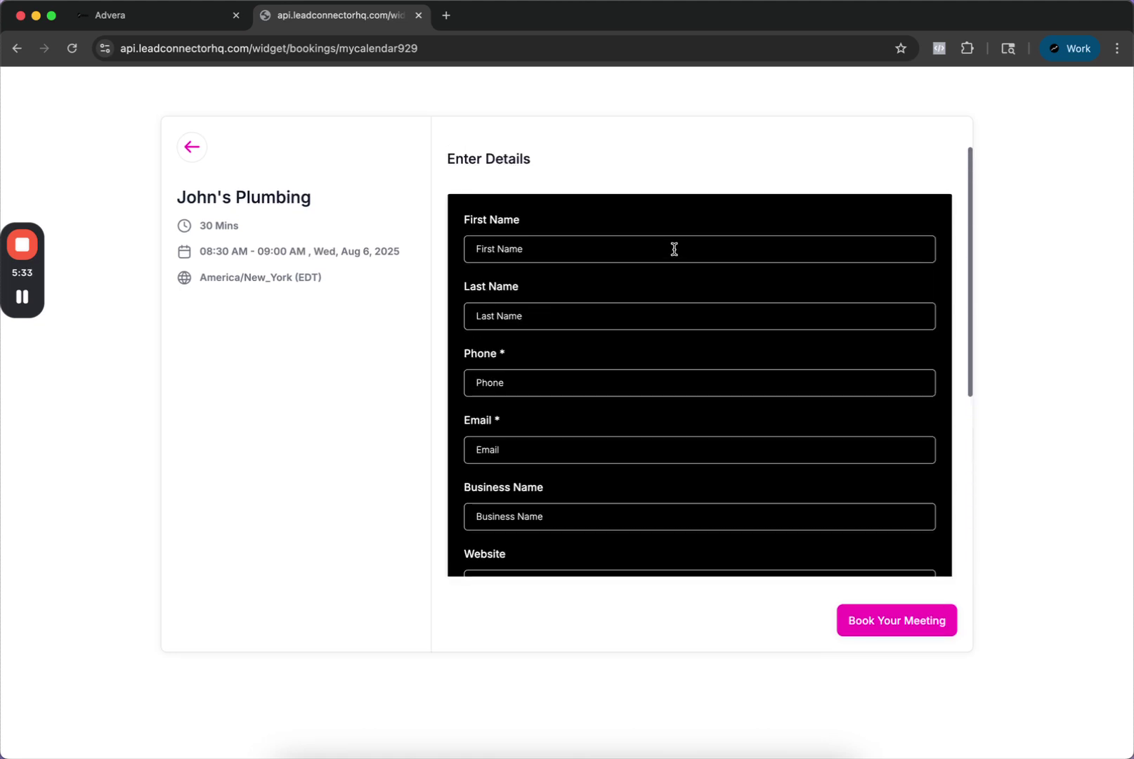
pyautogui.click(576, 250)
pyautogui.click(504, 304)
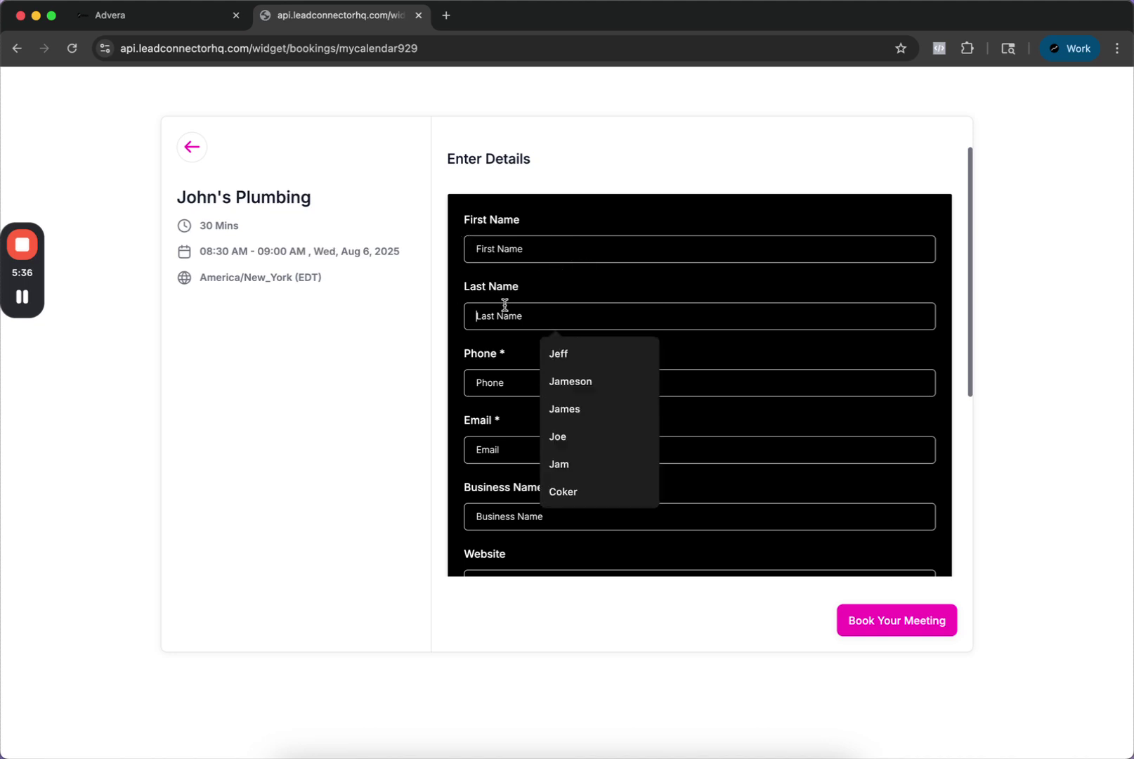
pyautogui.scroll(-3, 597, 262)
pyautogui.scroll(-3, 597, 268)
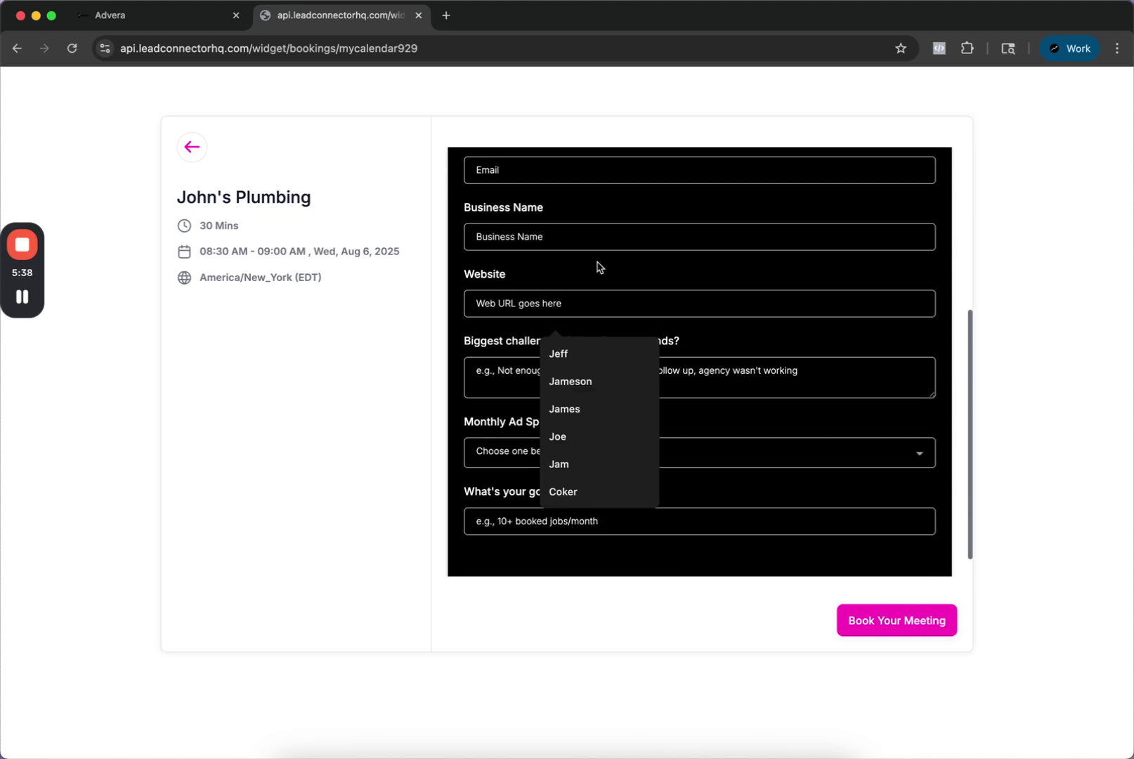
pyautogui.click(653, 231)
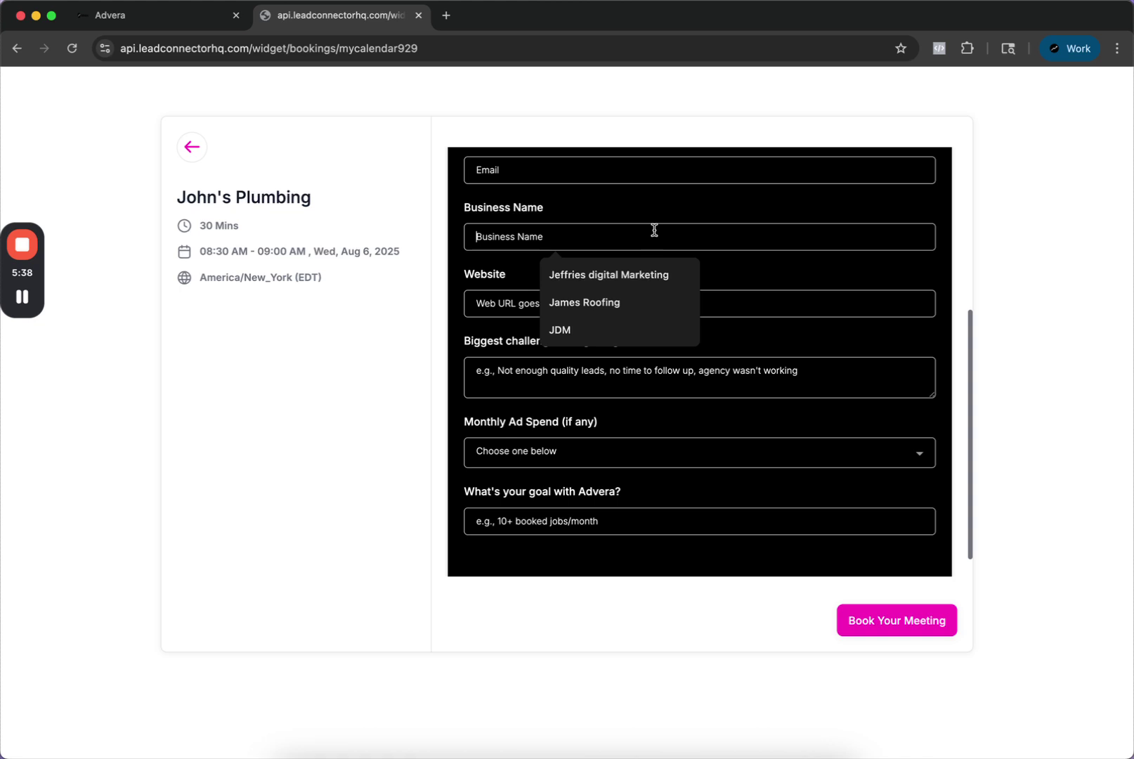
pyautogui.scroll(-1, 688, 281)
pyautogui.click(706, 270)
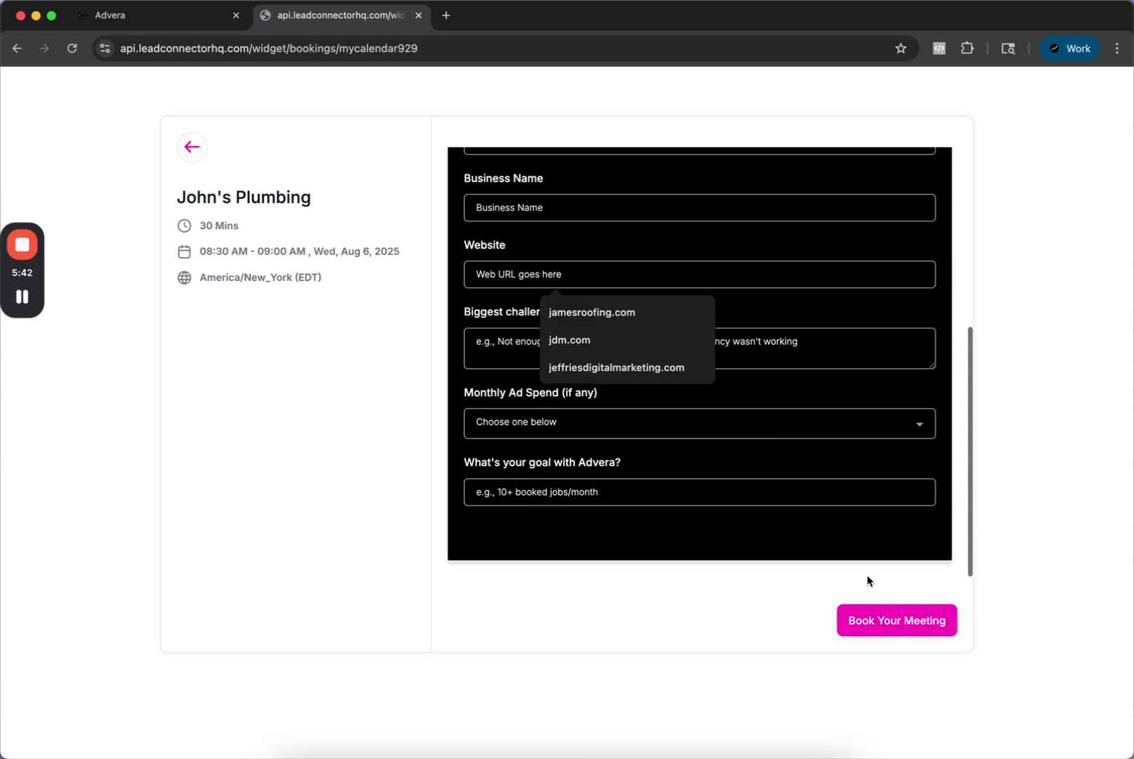
pyautogui.scroll(2, 757, 355)
pyautogui.scroll(5, 756, 355)
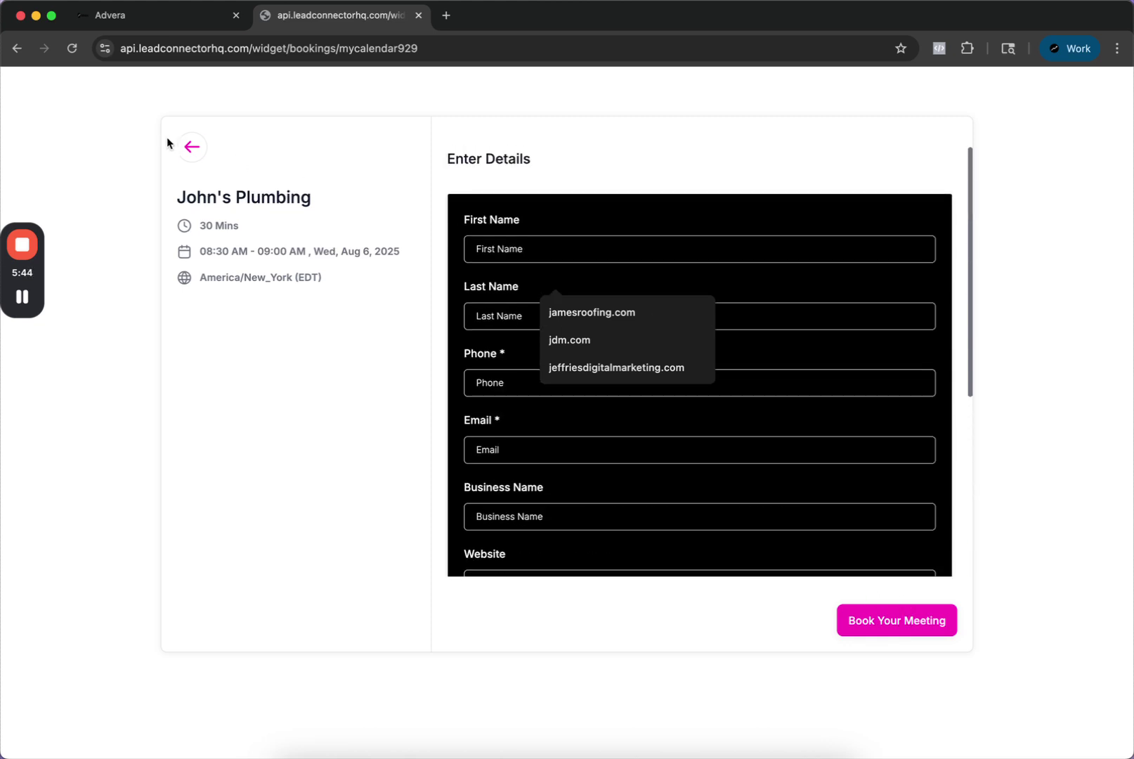
pyautogui.click(186, 147)
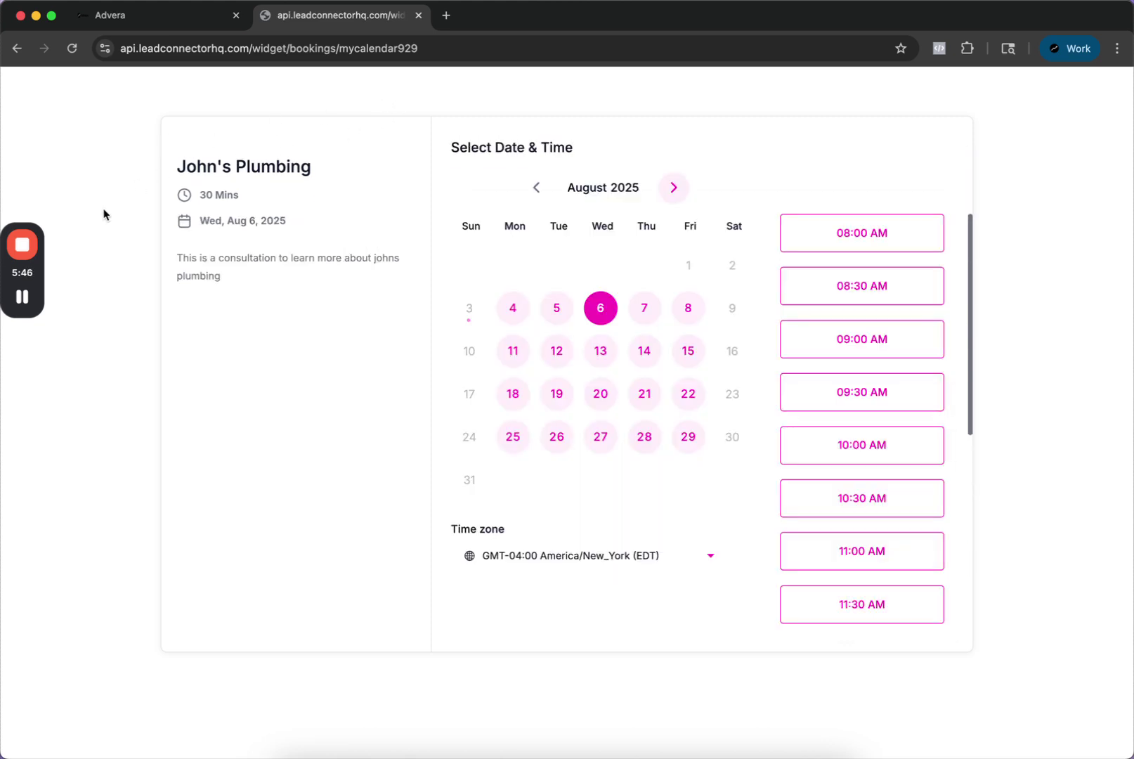
# Step: Close the calendar's share options back in Advera and leave the settings for the main month calendar view
pyautogui.click(154, 20)
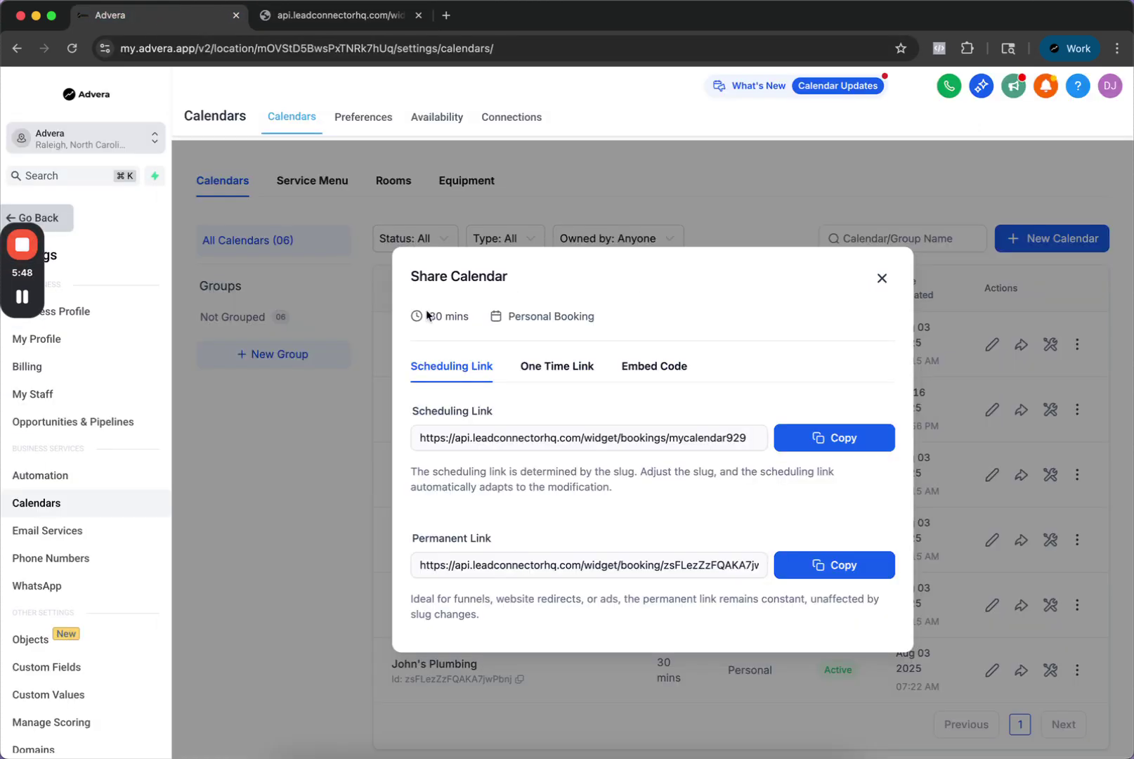
pyautogui.click(882, 278)
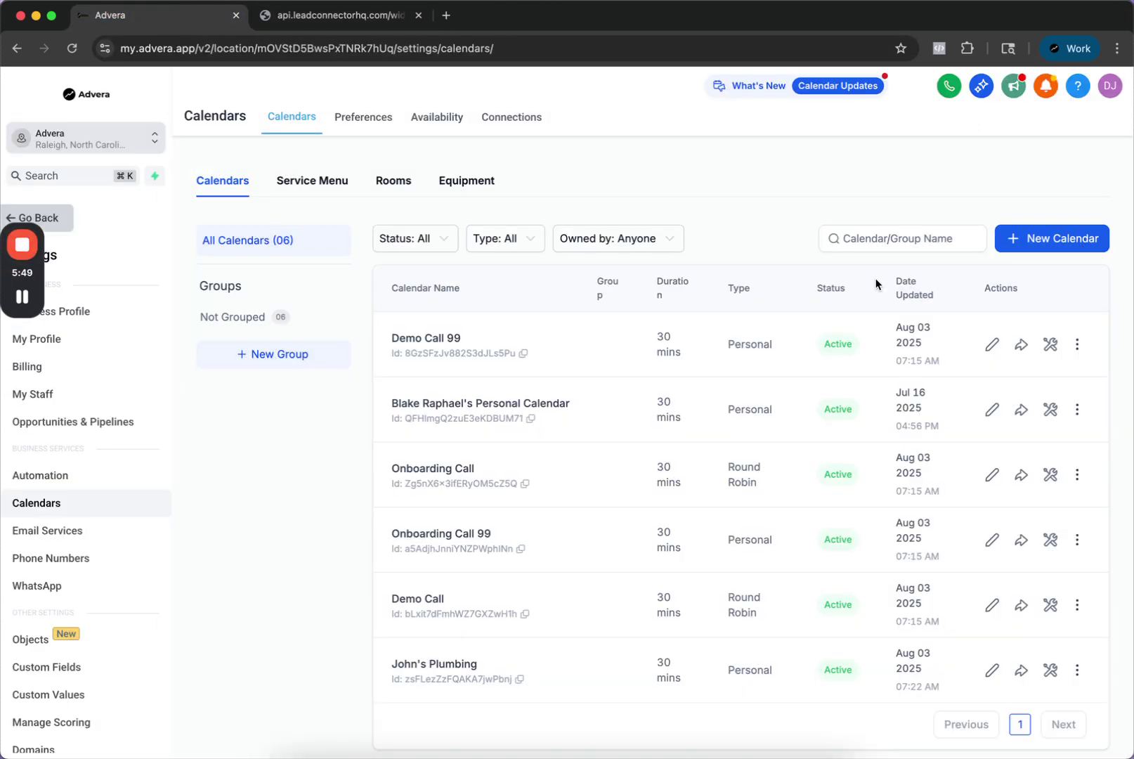
pyautogui.click(51, 214)
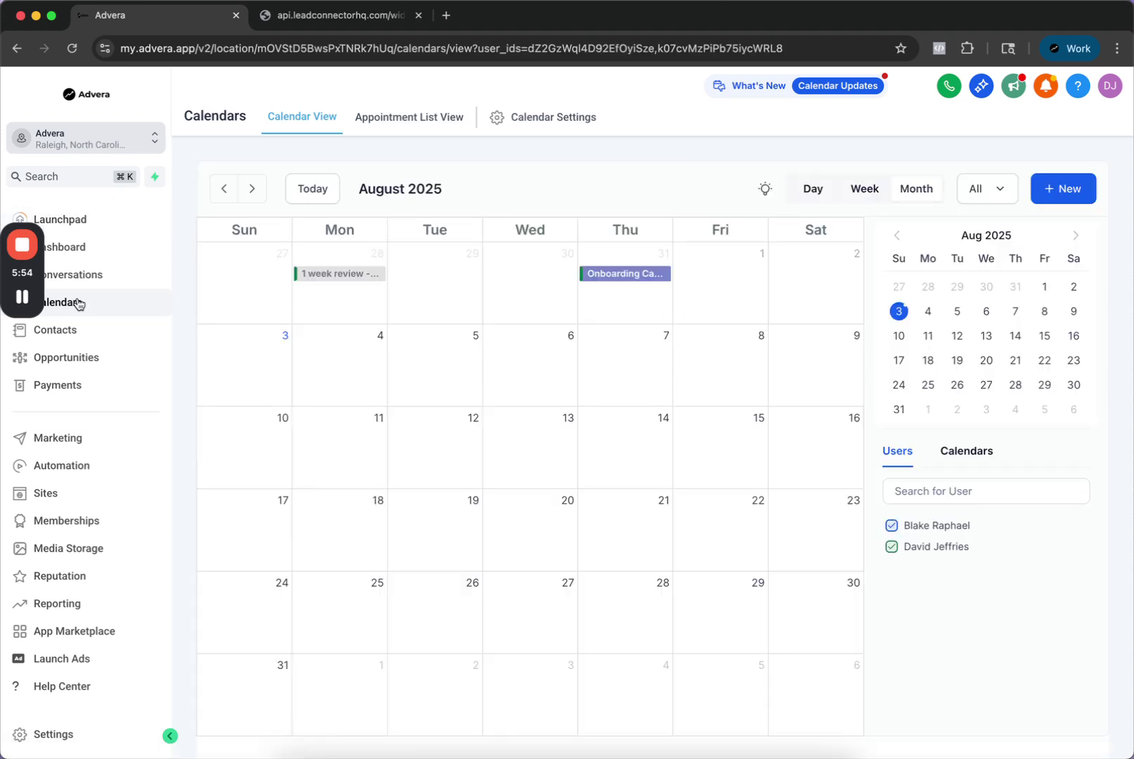
pyautogui.moveTo(21, 295); pyautogui.dragTo(26, 521)
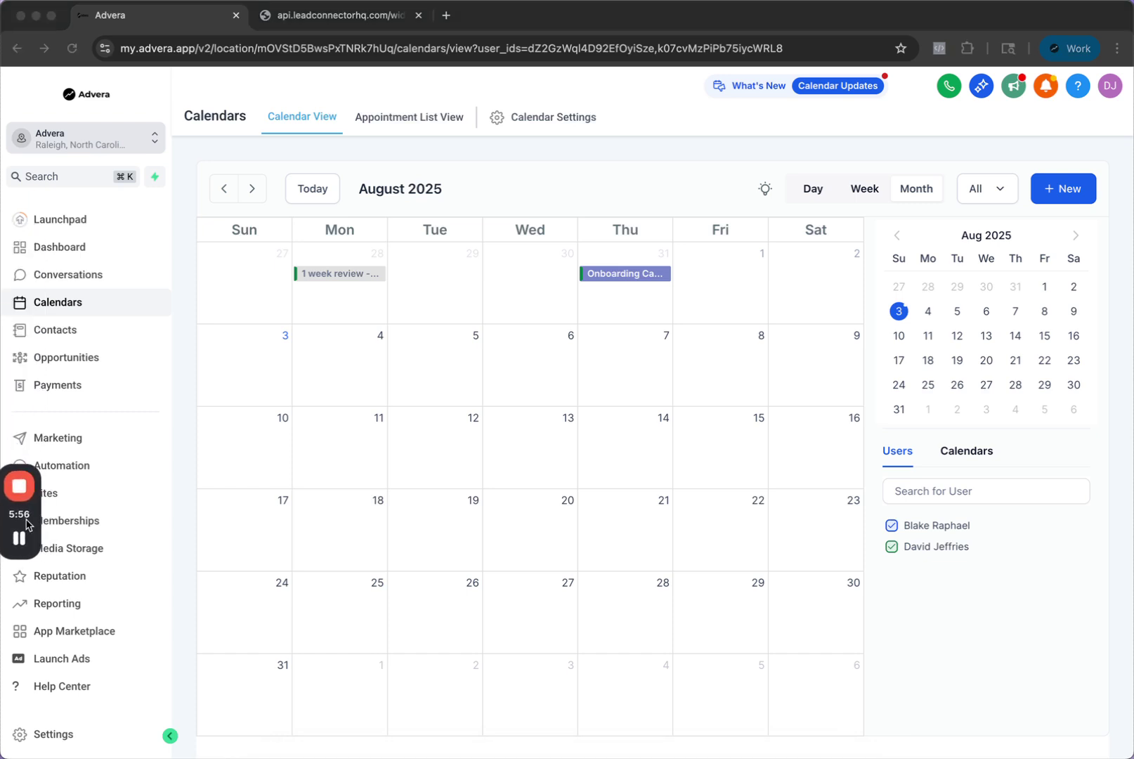